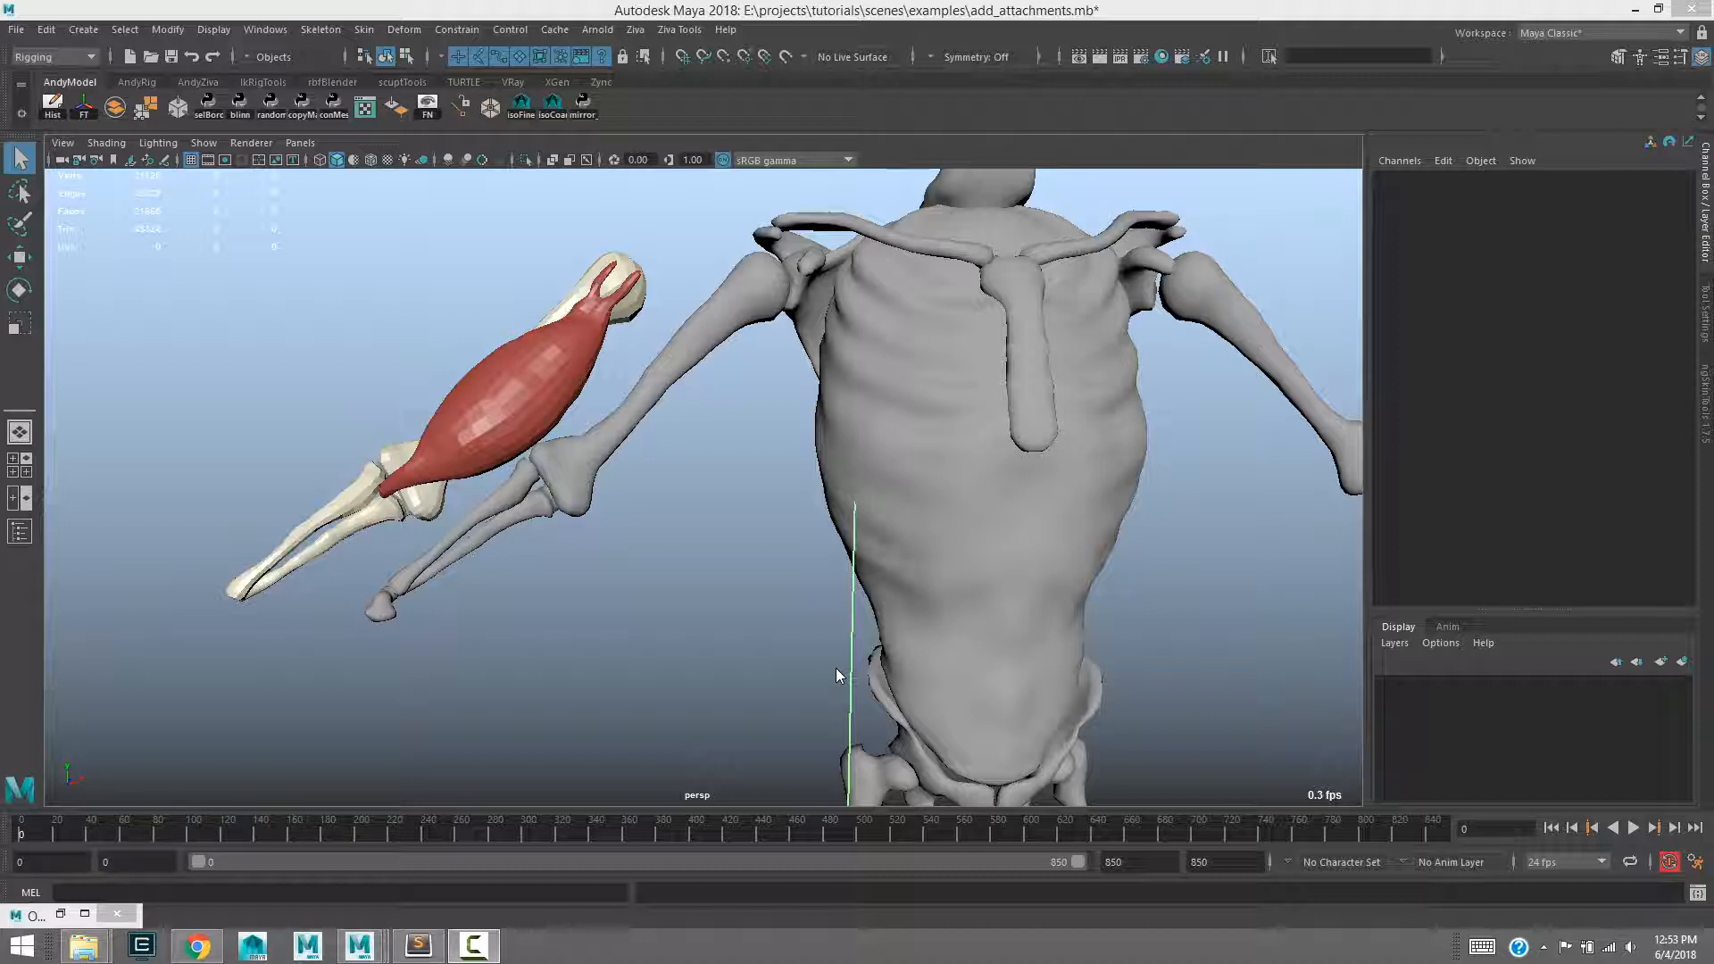
# Step: Convert the right bicep mesh (r_bicep_tissue) into a Ziva tissue
pyautogui.keyDown('alt'); pyautogui.moveTo(500, 514); pyautogui.dragTo(598, 518, button='middle'); pyautogui.keyUp('alt')
pyautogui.click(613, 422)
pyautogui.keyDown('alt'); pyautogui.moveTo(614, 421); pyautogui.dragTo(623, 441); pyautogui.keyUp('alt')
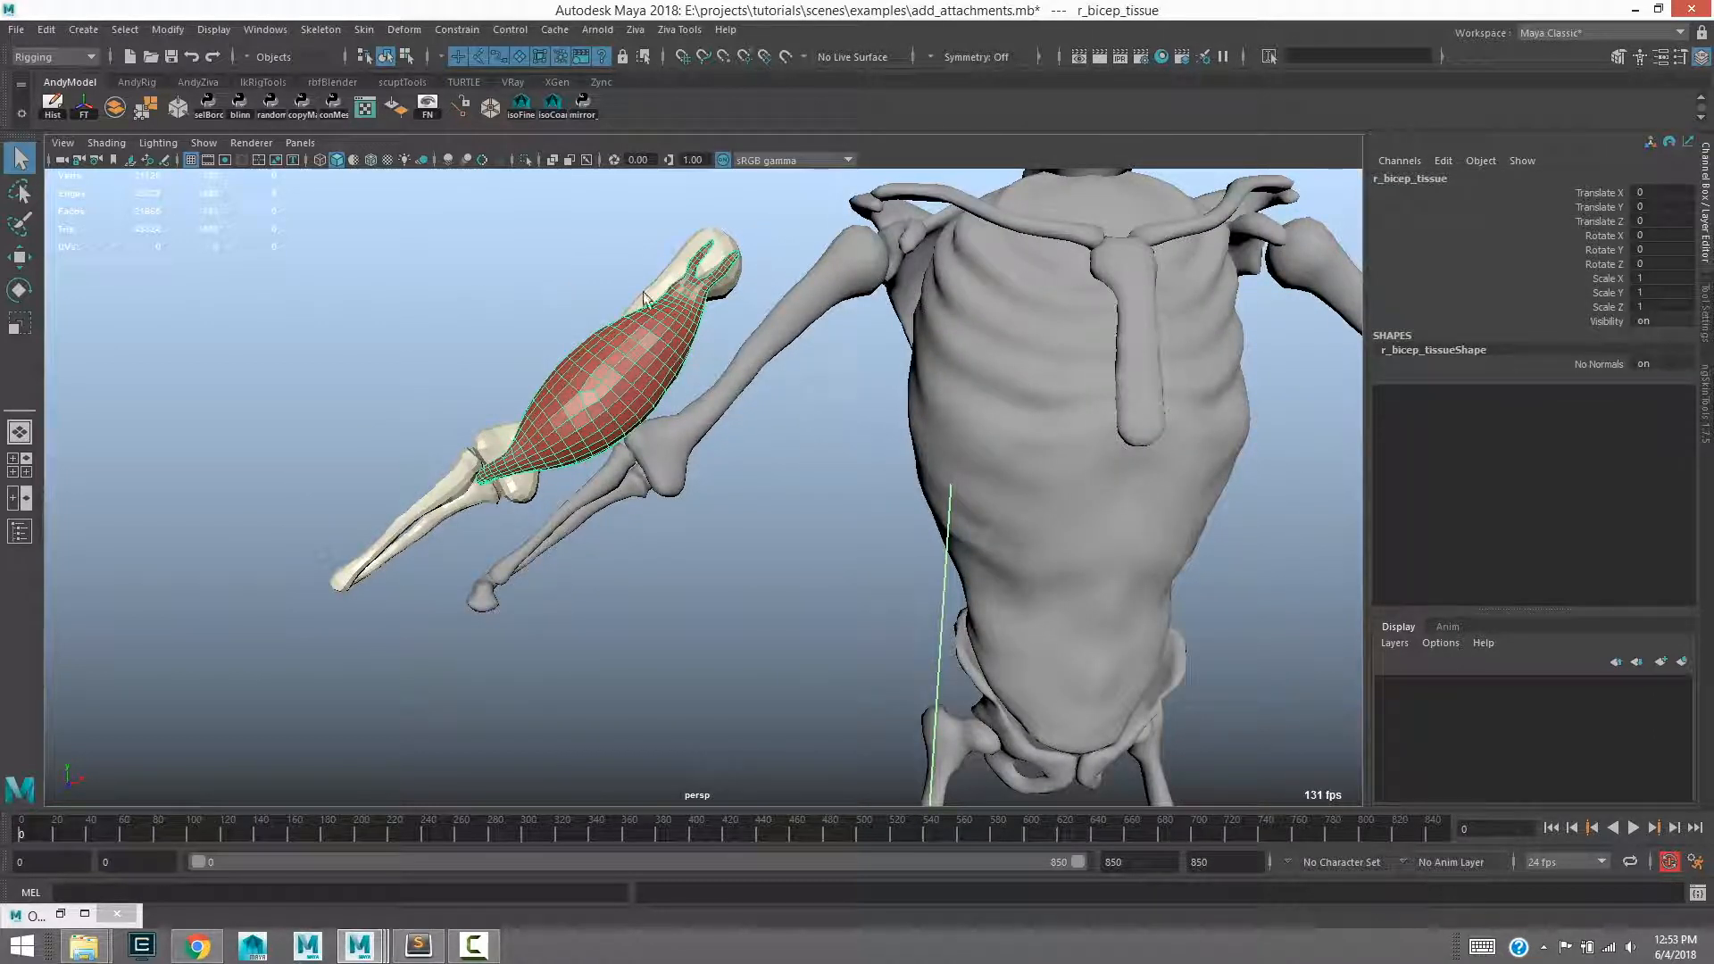
pyautogui.click(636, 32)
pyautogui.click(693, 154)
# Step: Select the right arm's bones one after another to check them, ending with the humerus
pyautogui.click(468, 272)
pyautogui.click(688, 253)
pyautogui.click(436, 503)
pyautogui.click(482, 501)
pyautogui.click(521, 486)
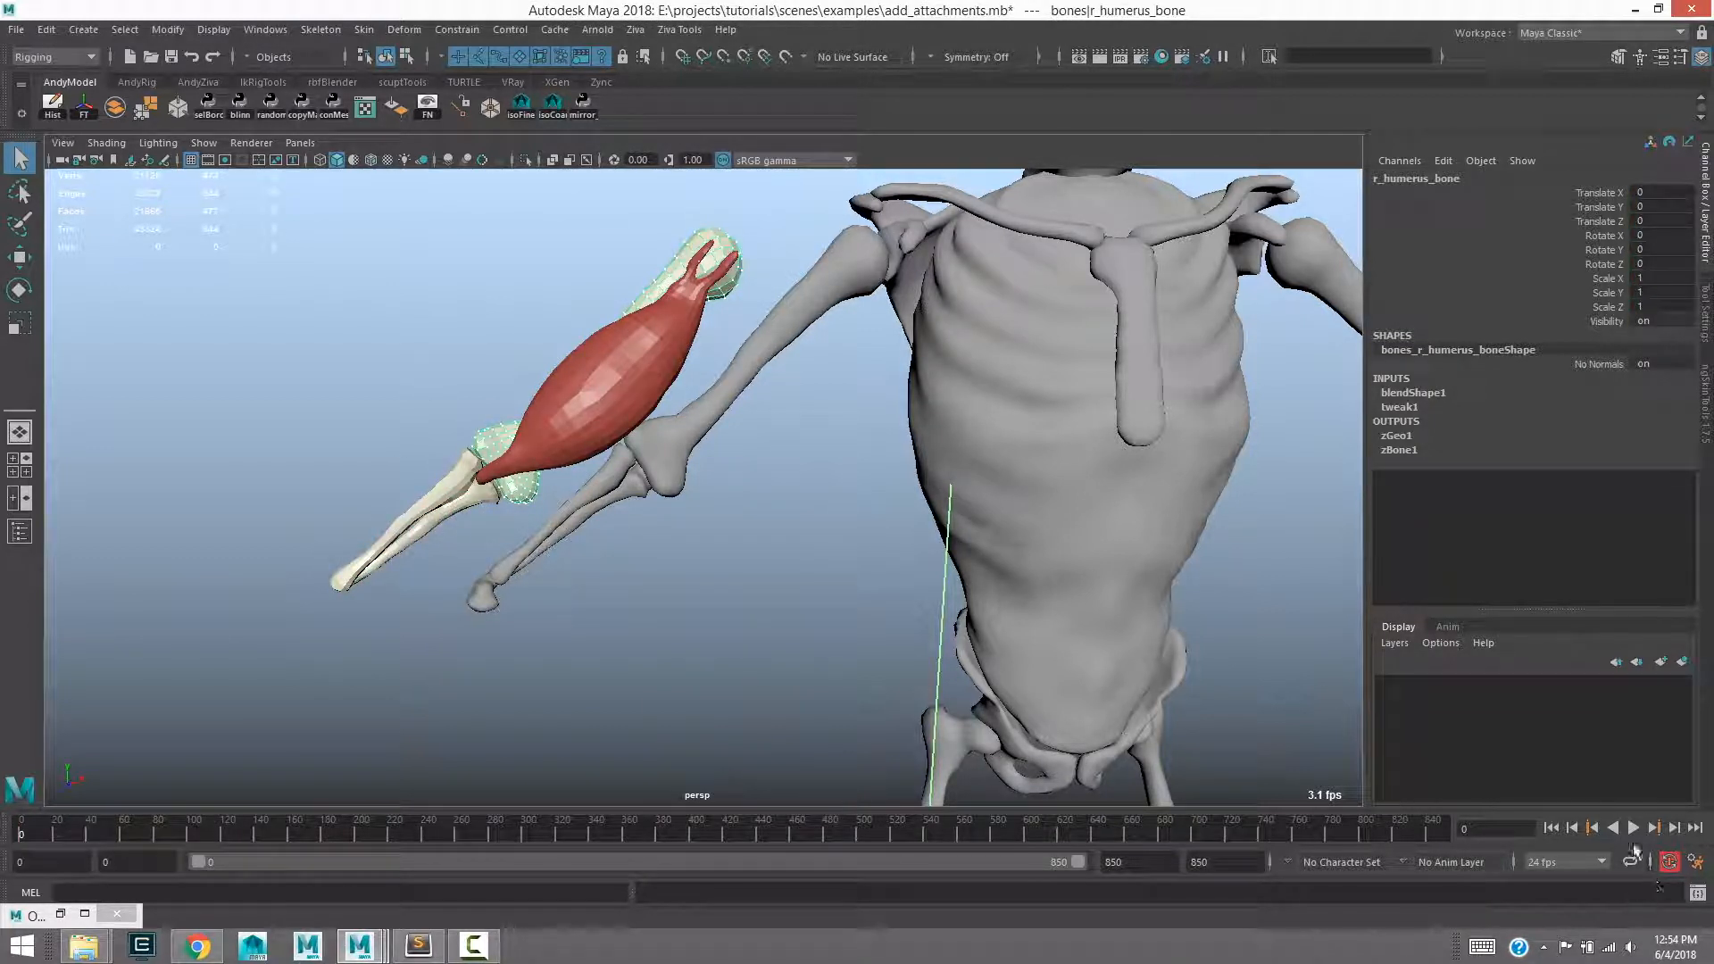
# Step: Play the simulation before adding any attachments, stop it and return to the first frame
pyautogui.click(1632, 827)
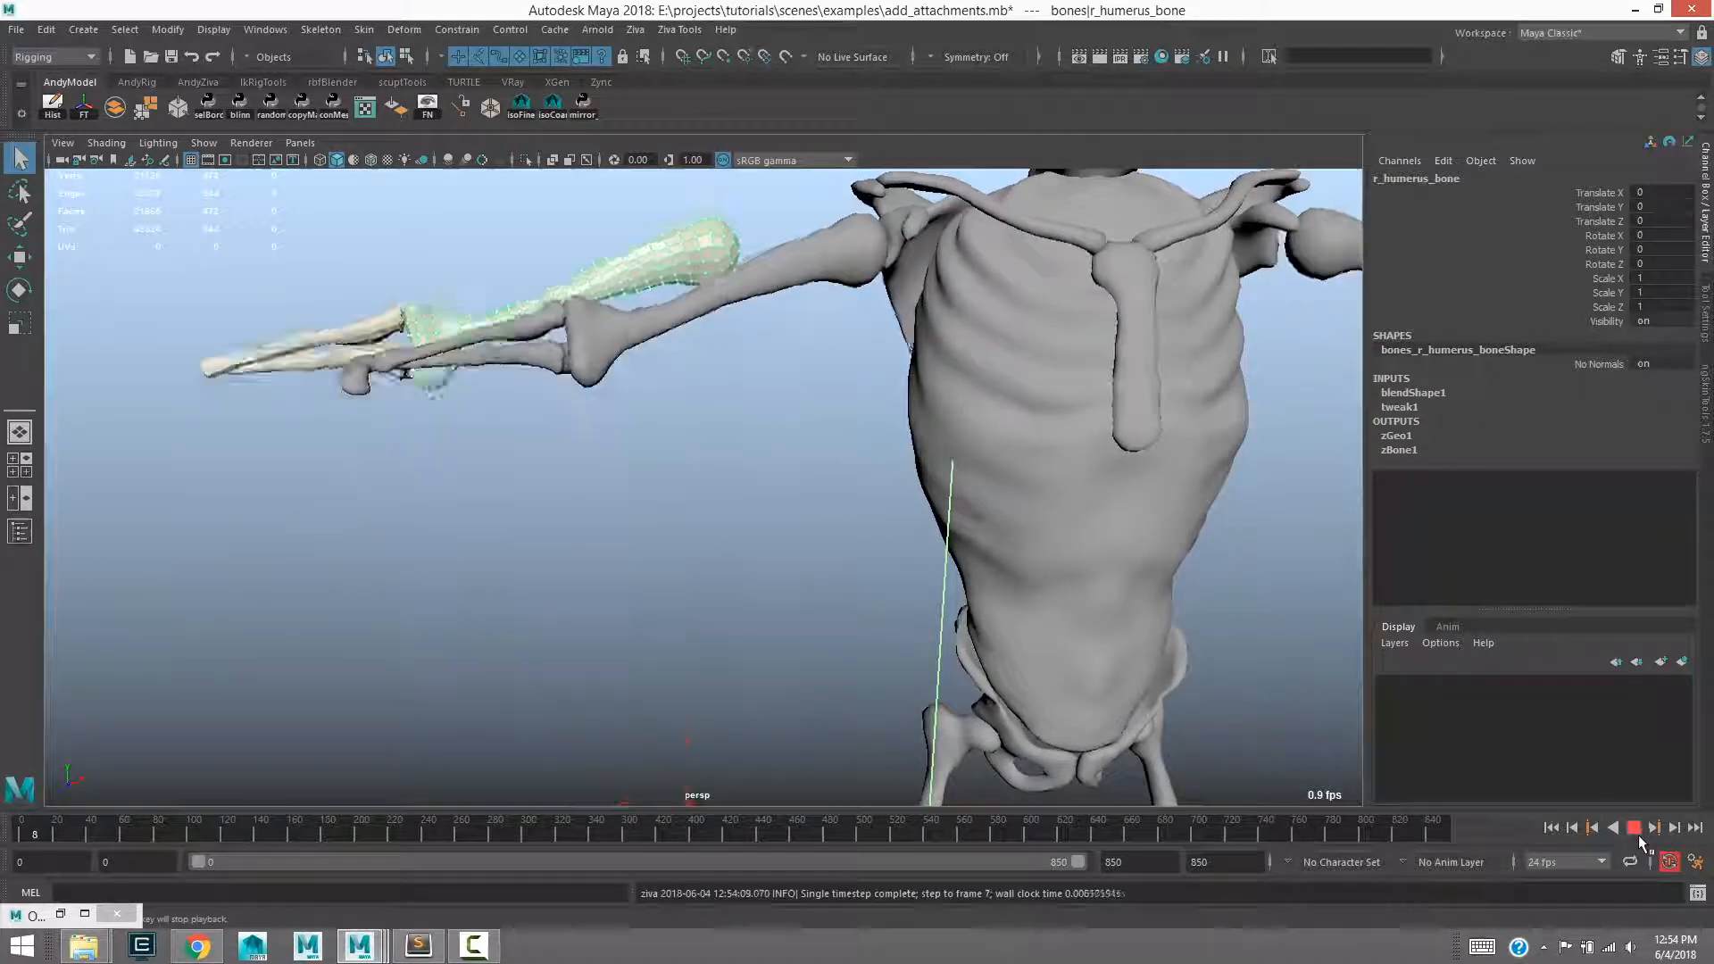
pyautogui.click(1633, 827)
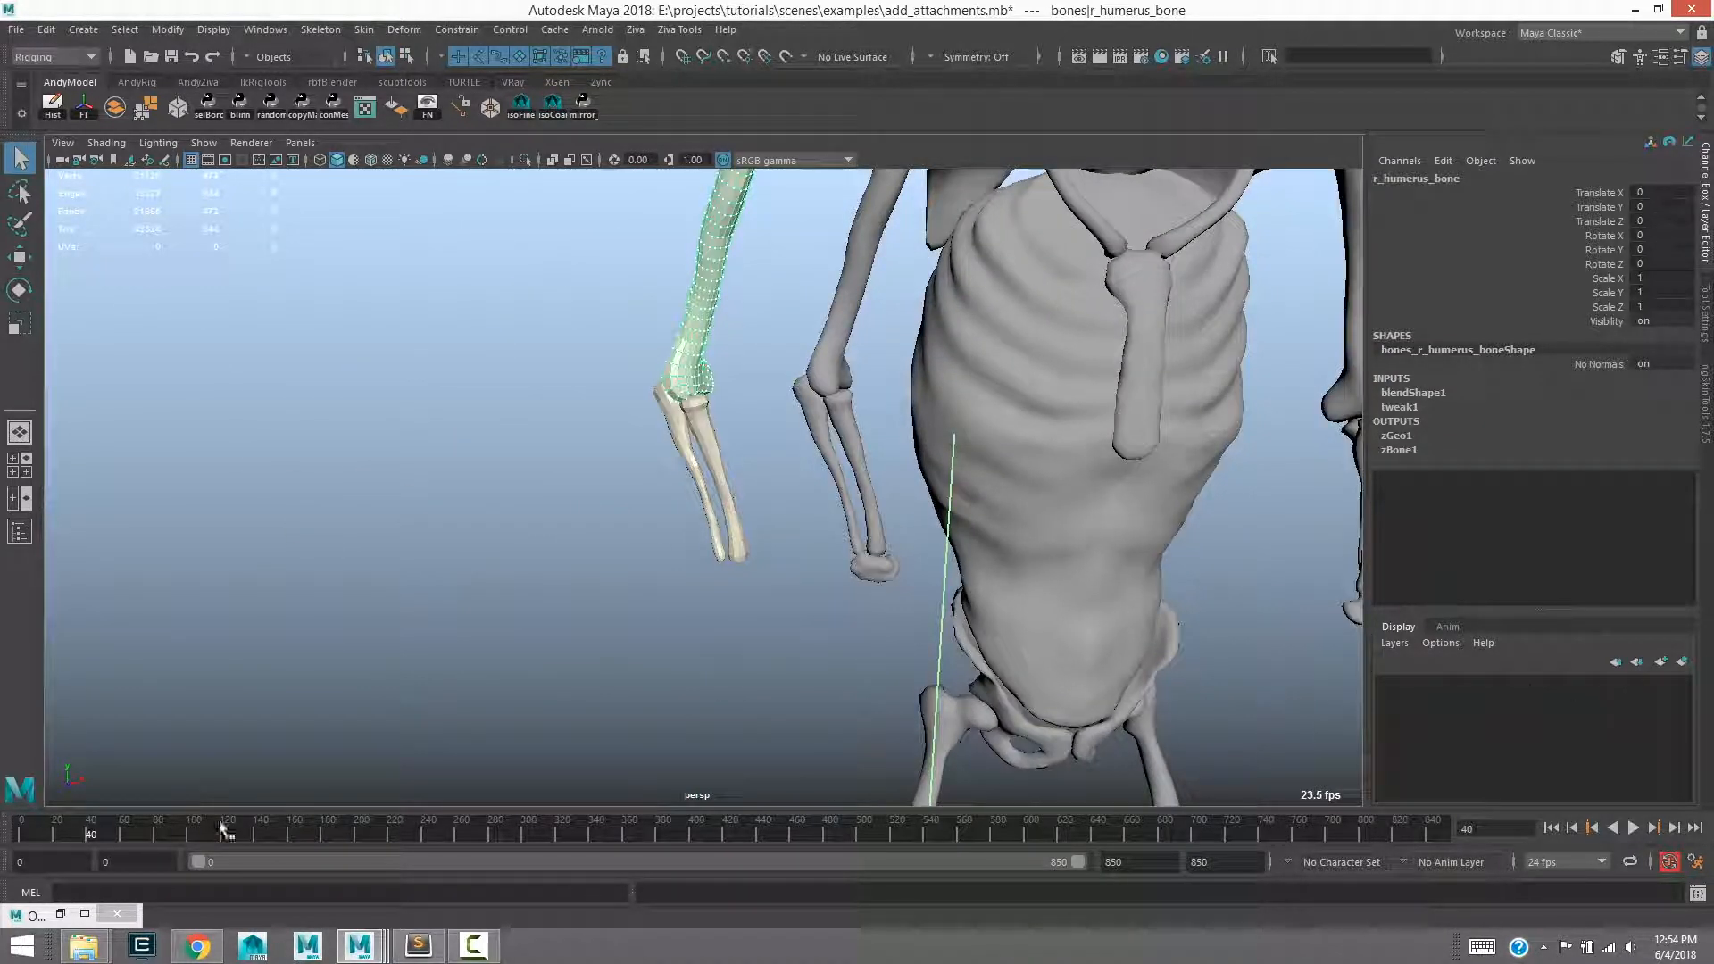
pyautogui.click(1553, 830)
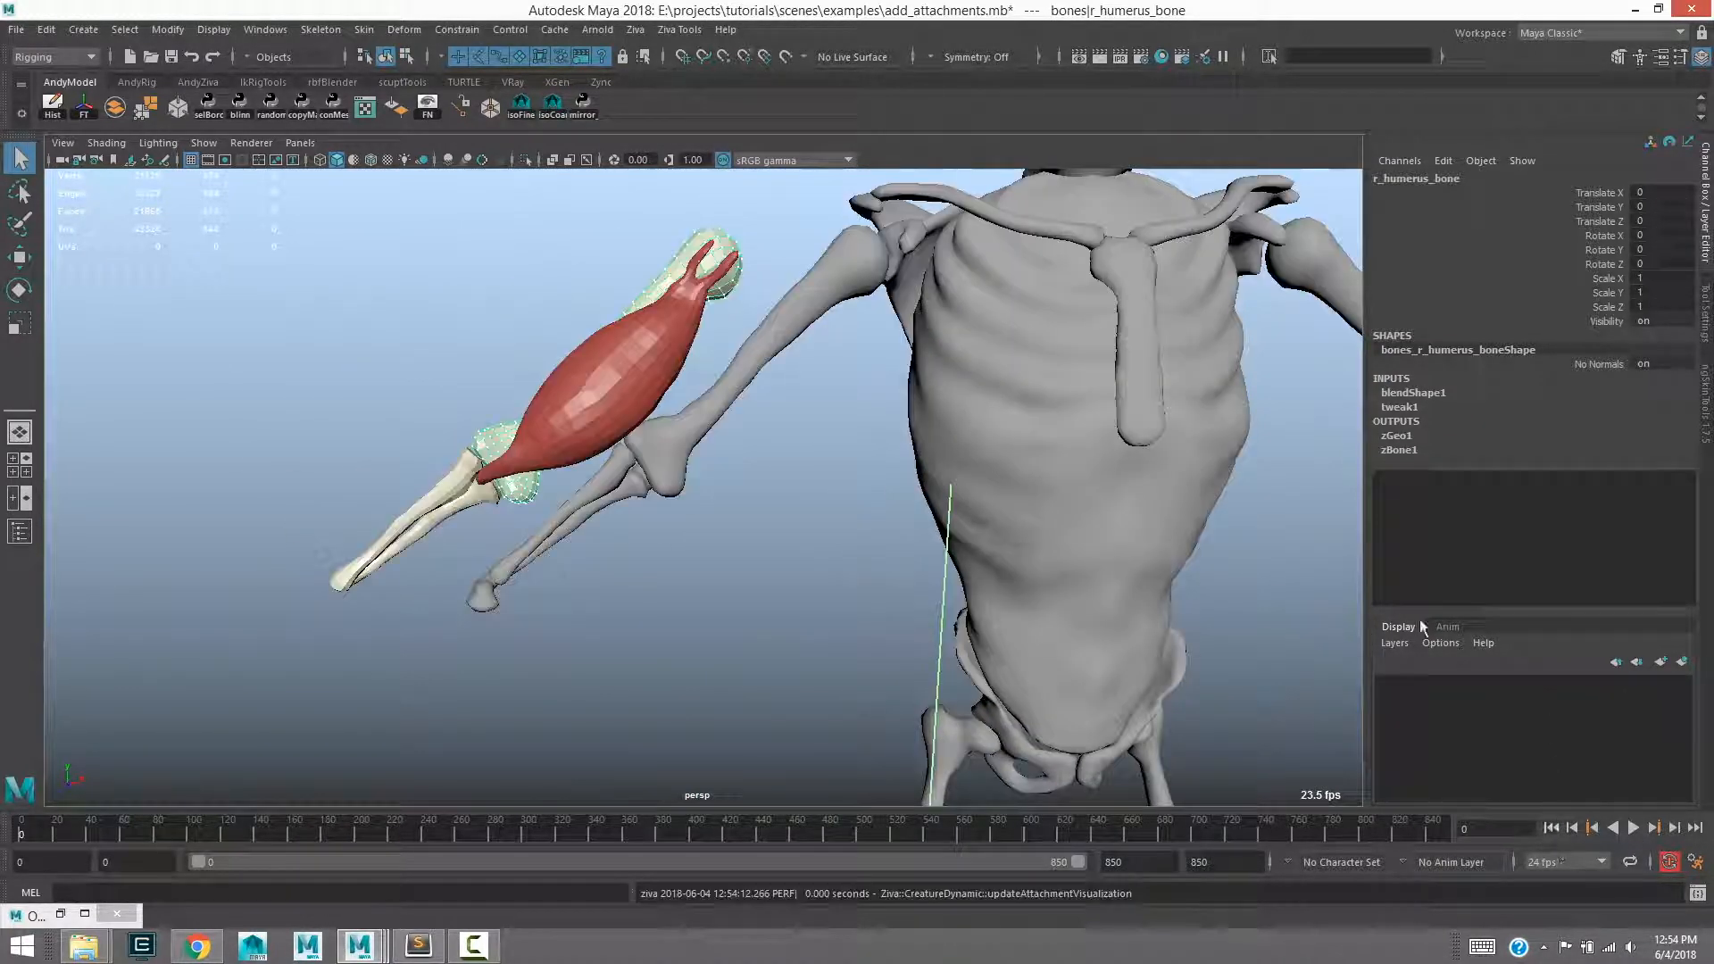
# Step: Create a Ziva attachment from the vertices at the bicep's two upper tendon tips to the right humerus bone
pyautogui.click(673, 436)
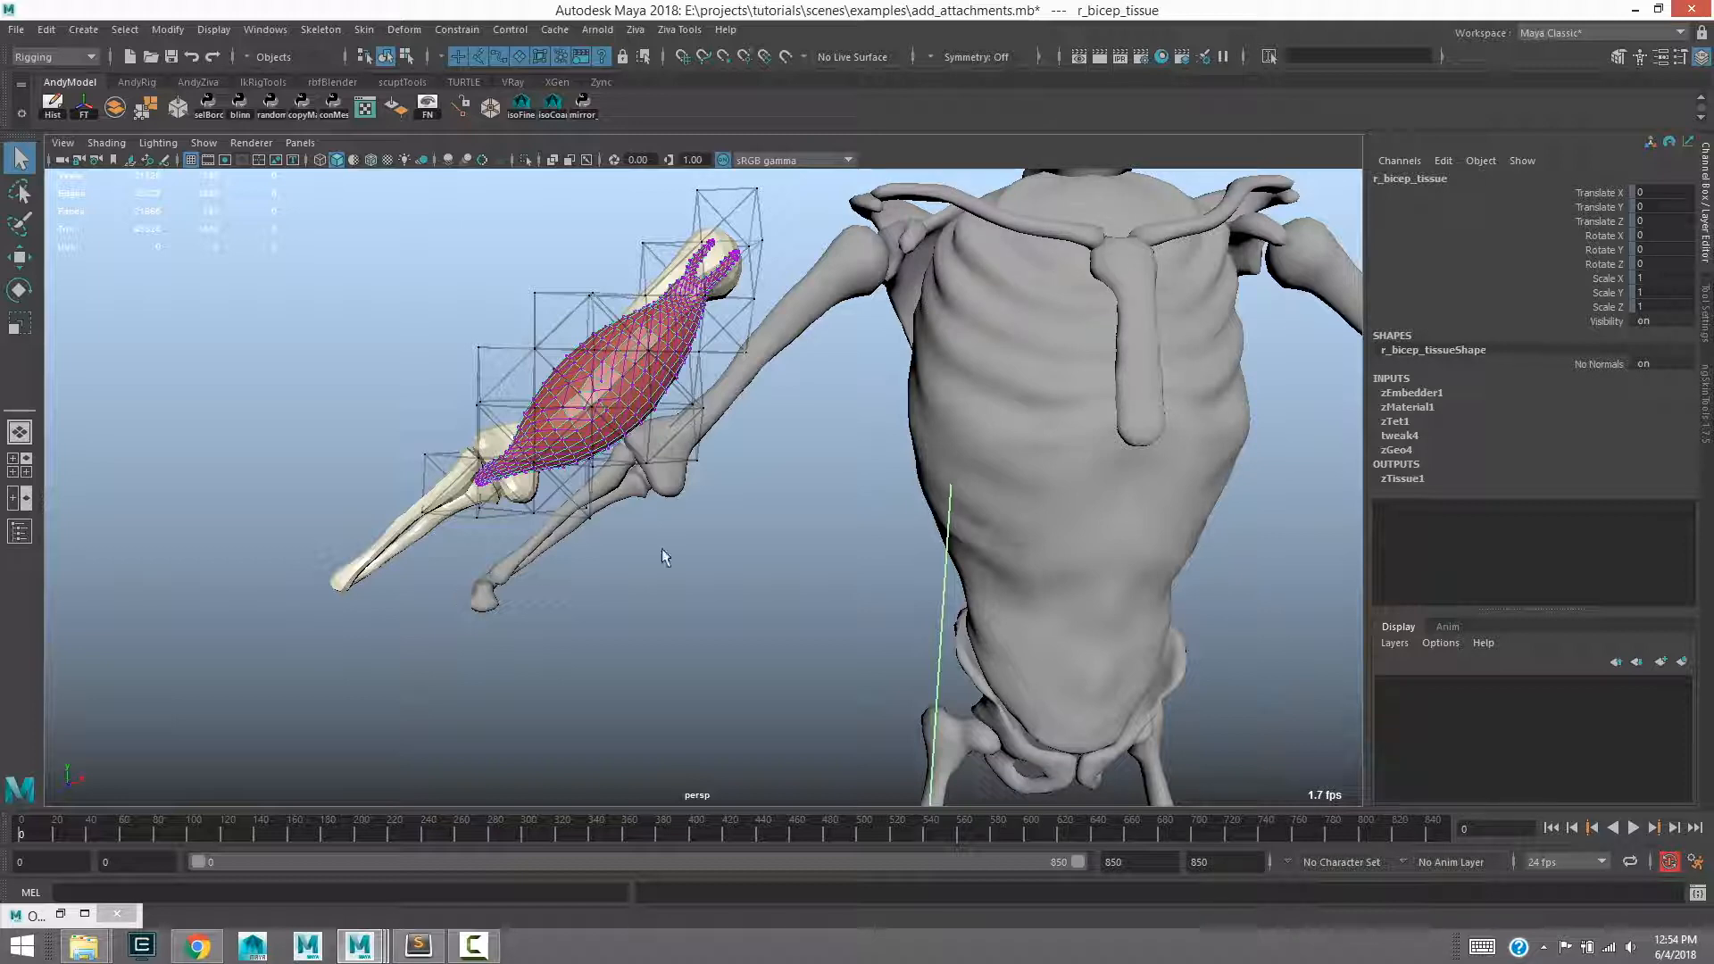
pyautogui.keyDown('alt'); pyautogui.moveTo(706, 397); pyautogui.dragTo(734, 593, button='middle'); pyautogui.keyUp('alt')
pyautogui.keyDown('alt'); pyautogui.moveTo(734, 594); pyautogui.dragTo(857, 660, button='right'); pyautogui.keyUp('alt')
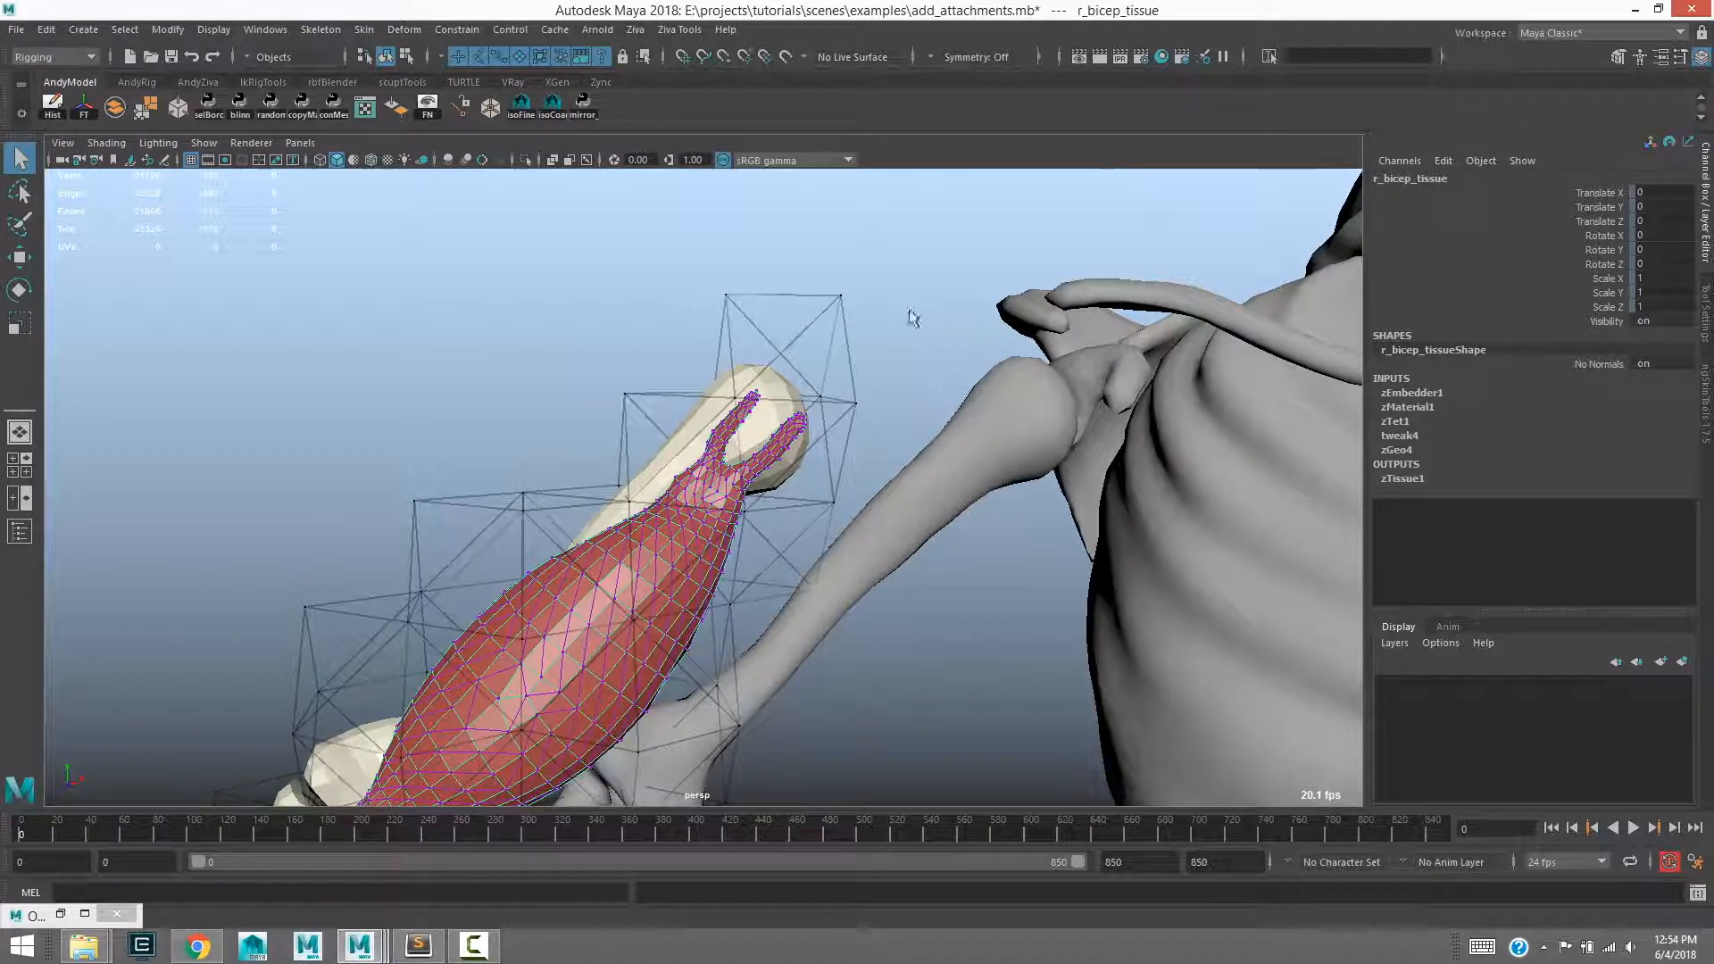
pyautogui.moveTo(916, 255); pyautogui.dragTo(850, 257, button='right')
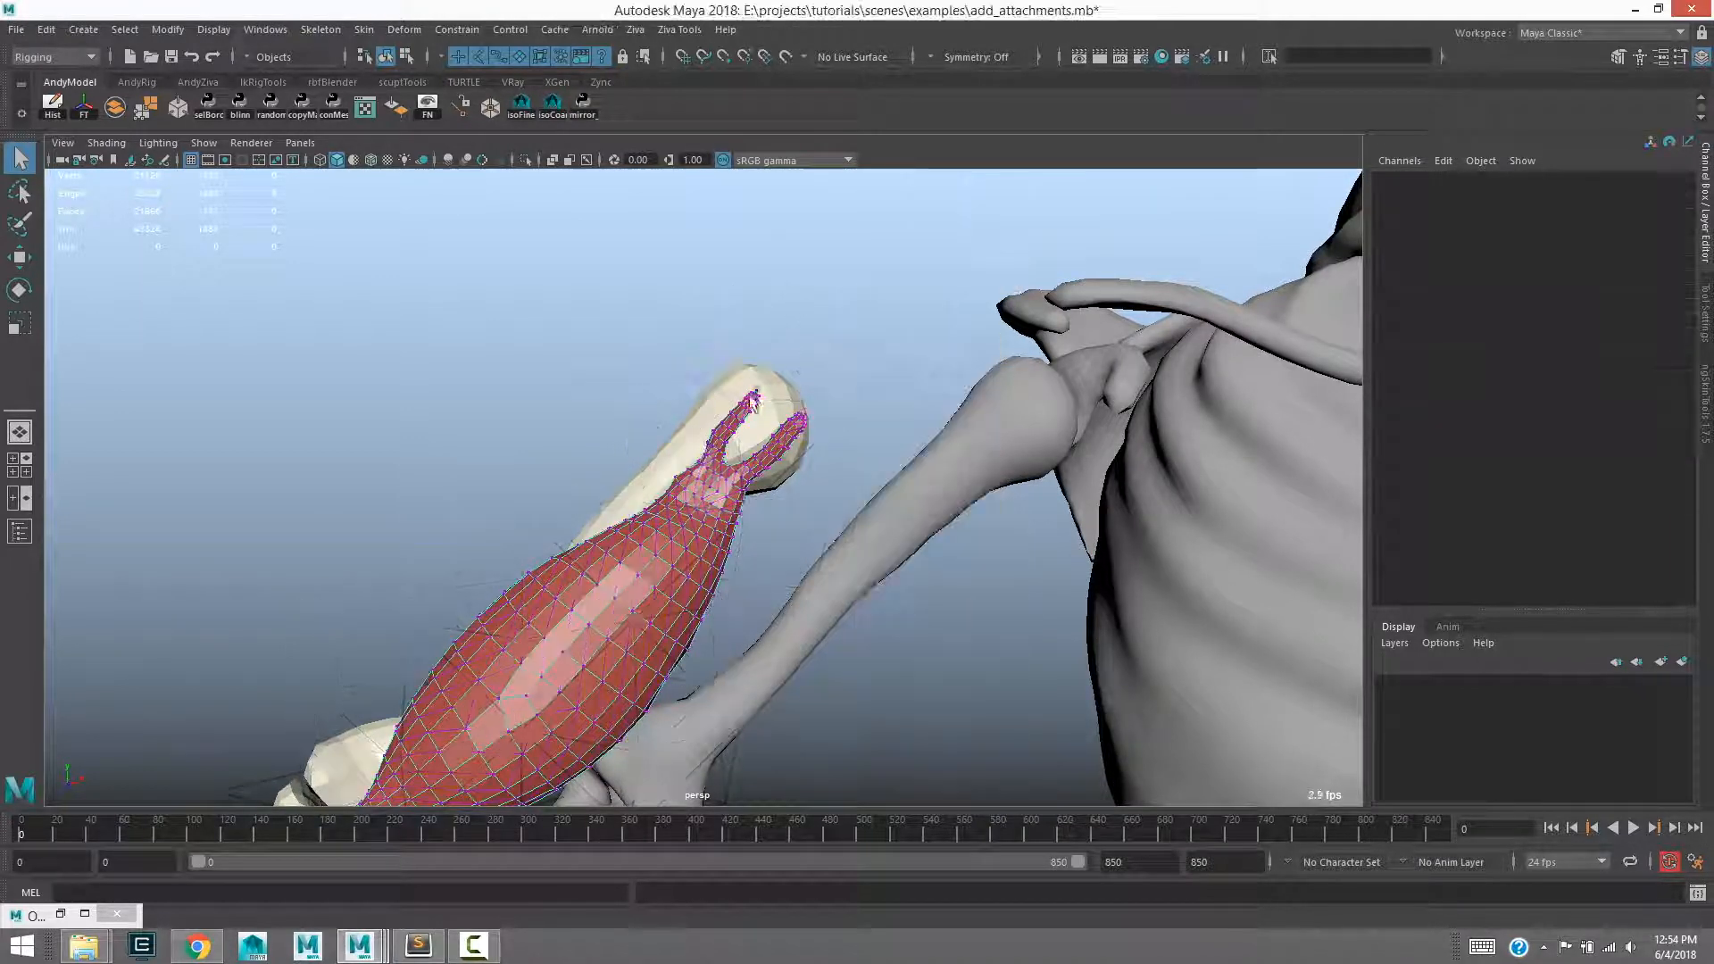
pyautogui.click(752, 399)
pyautogui.keyDown('shift'); pyautogui.moveTo(784, 423); pyautogui.dragTo(812, 435); pyautogui.keyUp('shift')
pyautogui.keyDown('alt'); pyautogui.moveTo(687, 246); pyautogui.dragTo(650, 243); pyautogui.keyUp('alt')
pyautogui.keyDown('shift'); pyautogui.click(728, 283); pyautogui.keyUp('shift')
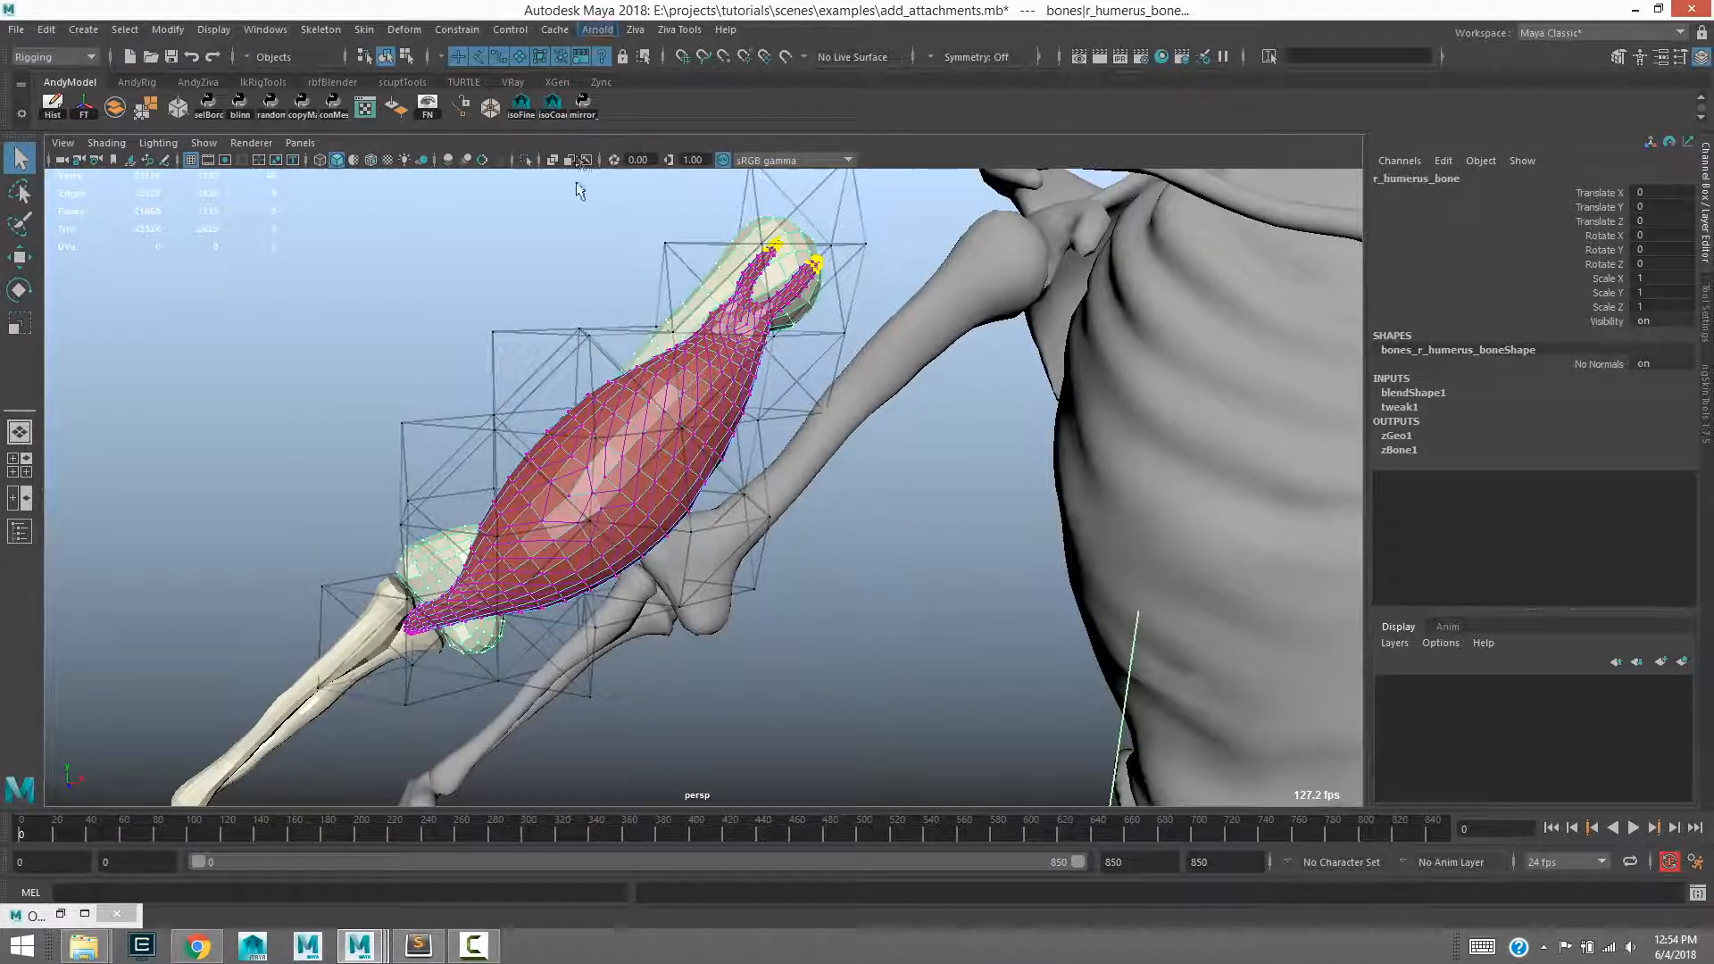
pyautogui.click(636, 29)
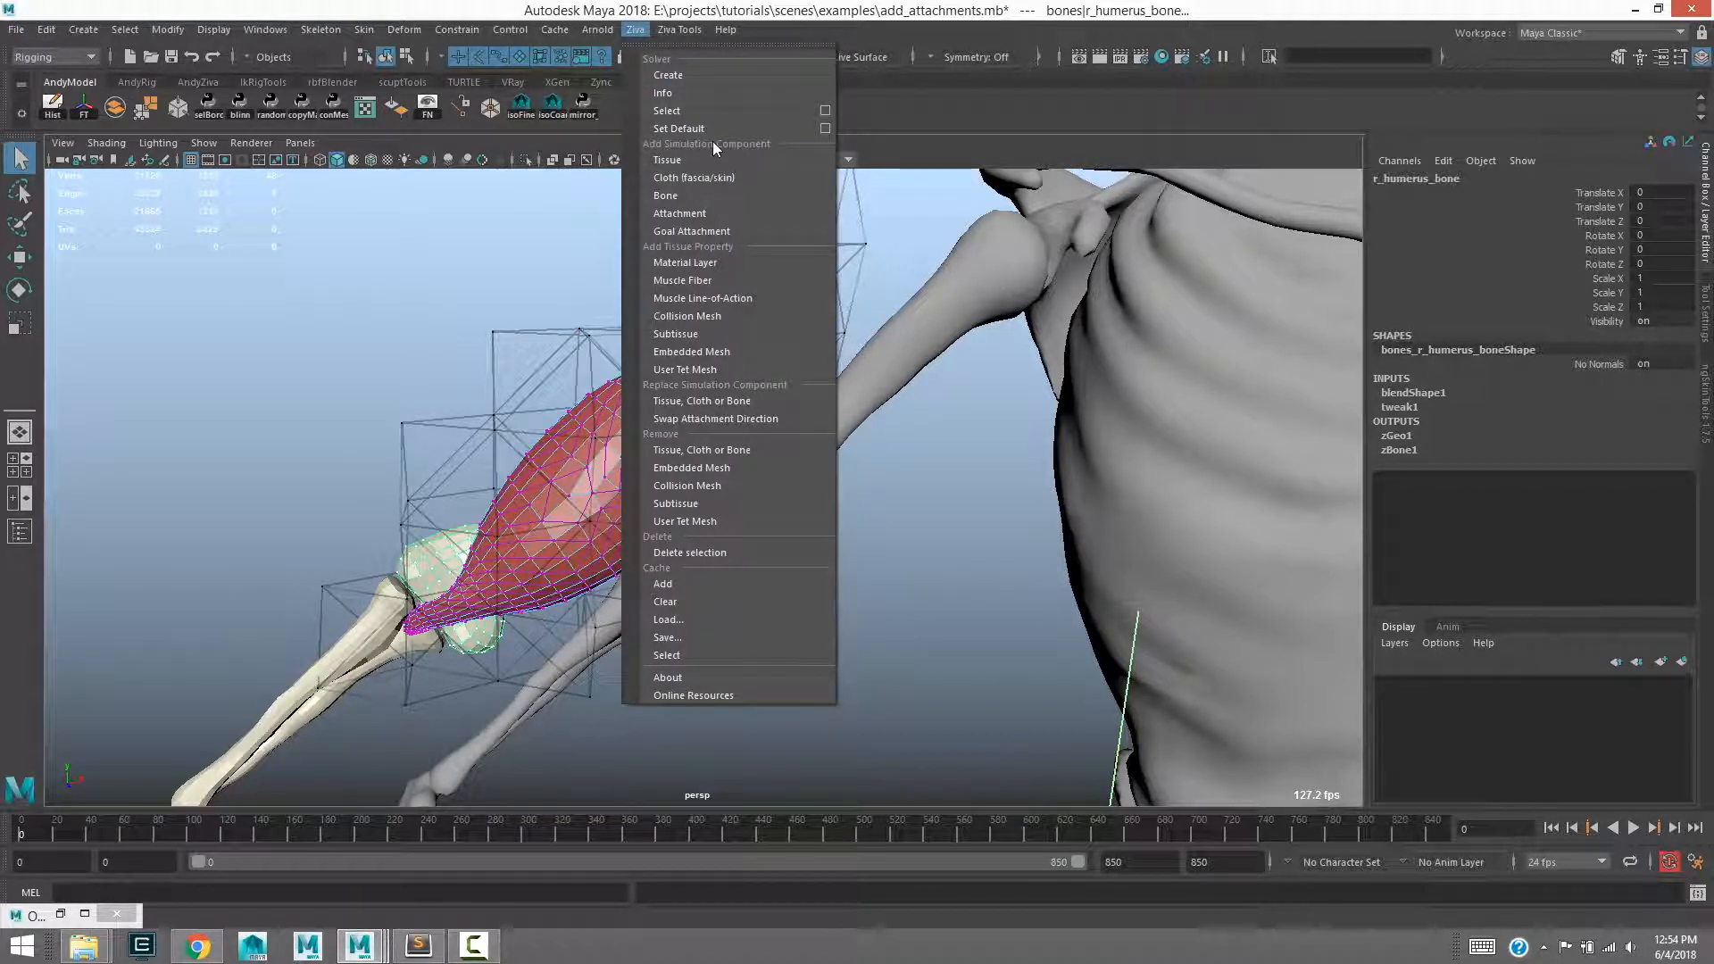
pyautogui.click(692, 214)
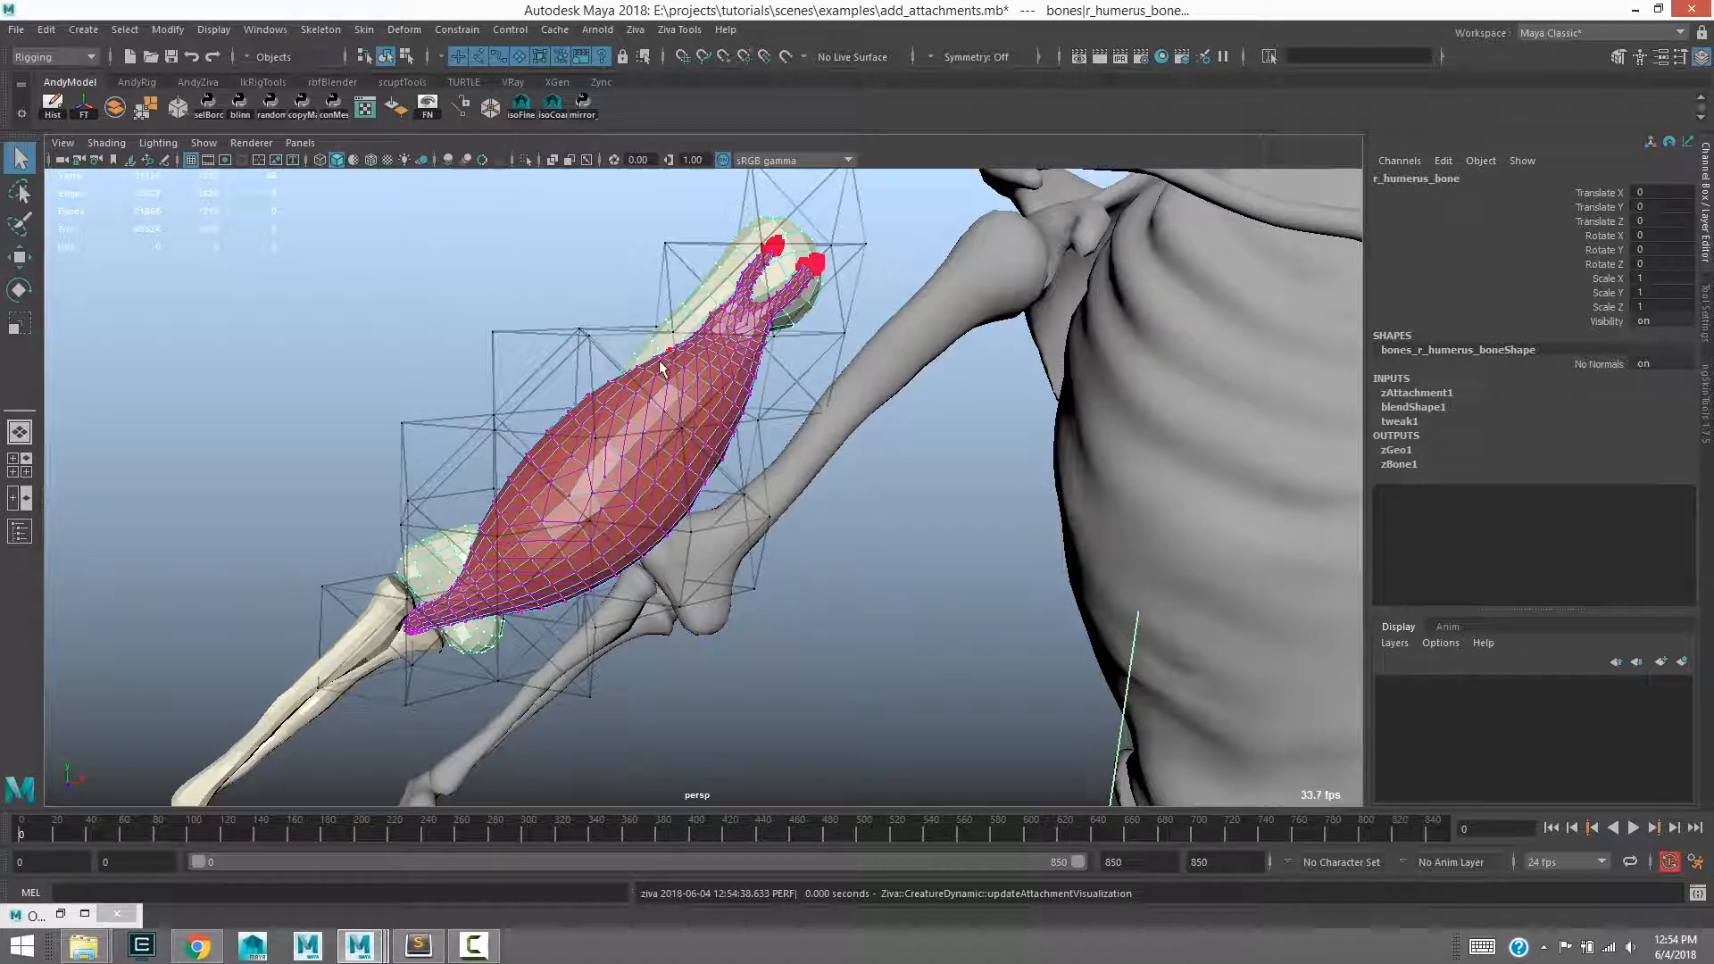
# Step: Examine the humerus attachment points around the bicep's upper tendons and show the attributes of zAttachment1
pyautogui.keyDown('alt'); pyautogui.moveTo(685, 350); pyautogui.dragTo(830, 366); pyautogui.keyUp('alt')
pyautogui.keyDown('alt'); pyautogui.moveTo(682, 464); pyautogui.dragTo(732, 500, button='right'); pyautogui.keyUp('alt')
pyautogui.keyDown('alt'); pyautogui.moveTo(705, 535); pyautogui.dragTo(683, 433, button='middle'); pyautogui.keyUp('alt')
pyautogui.keyDown('alt'); pyautogui.moveTo(683, 433); pyautogui.dragTo(725, 463, button='right'); pyautogui.keyUp('alt')
pyautogui.keyDown('alt'); pyautogui.moveTo(723, 463); pyautogui.dragTo(644, 428); pyautogui.keyUp('alt')
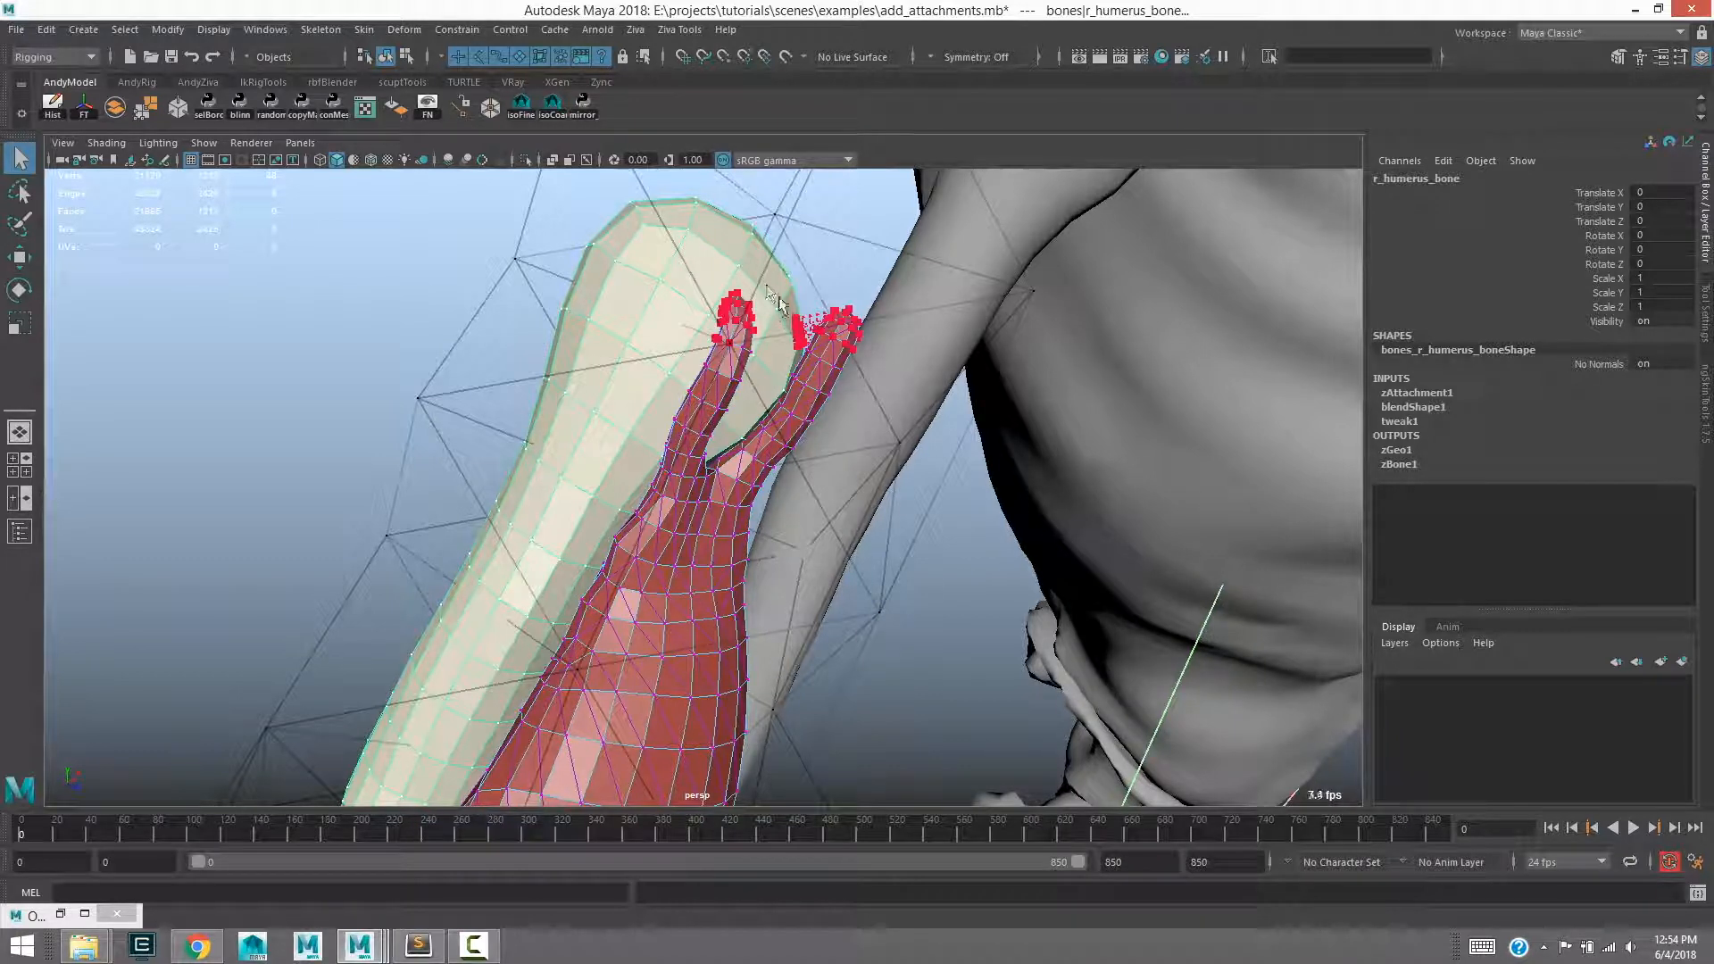
pyautogui.keyDown('alt'); pyautogui.moveTo(710, 348); pyautogui.dragTo(635, 322); pyautogui.keyUp('alt')
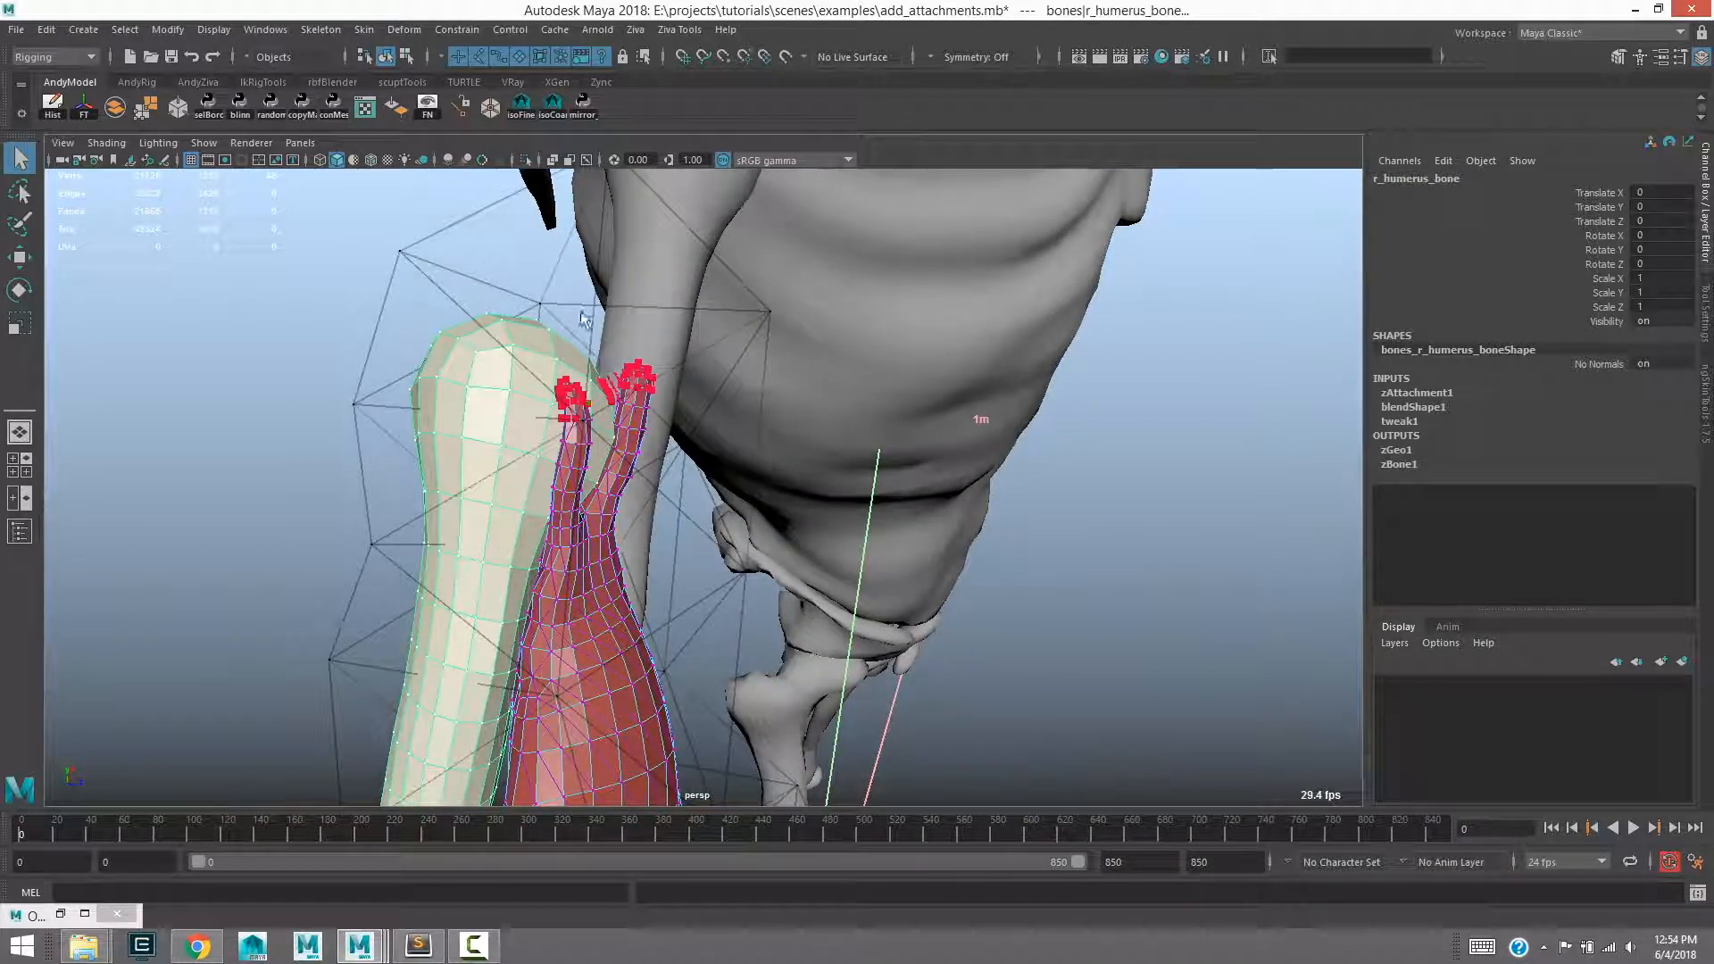
pyautogui.keyDown('alt'); pyautogui.moveTo(602, 554); pyautogui.dragTo(495, 544, button='right'); pyautogui.keyUp('alt')
pyautogui.keyDown('alt'); pyautogui.moveTo(495, 543); pyautogui.dragTo(406, 531); pyautogui.keyUp('alt')
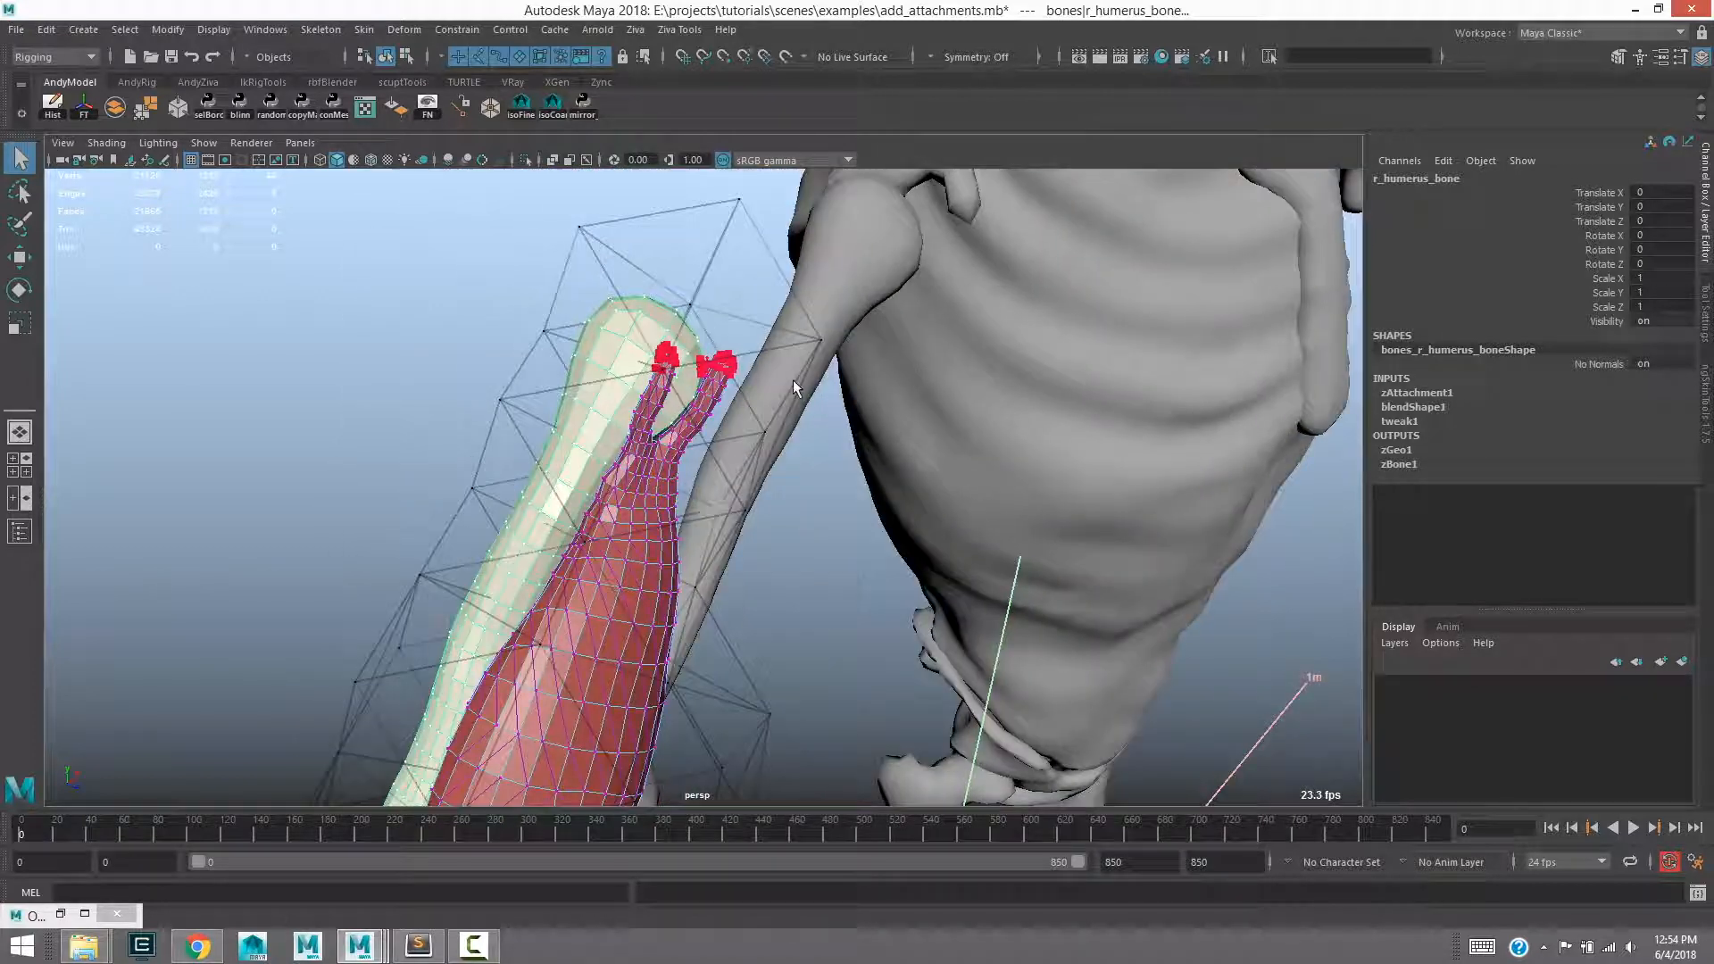
pyautogui.keyDown('alt'); pyautogui.moveTo(803, 553); pyautogui.dragTo(705, 450, button='middle'); pyautogui.keyUp('alt')
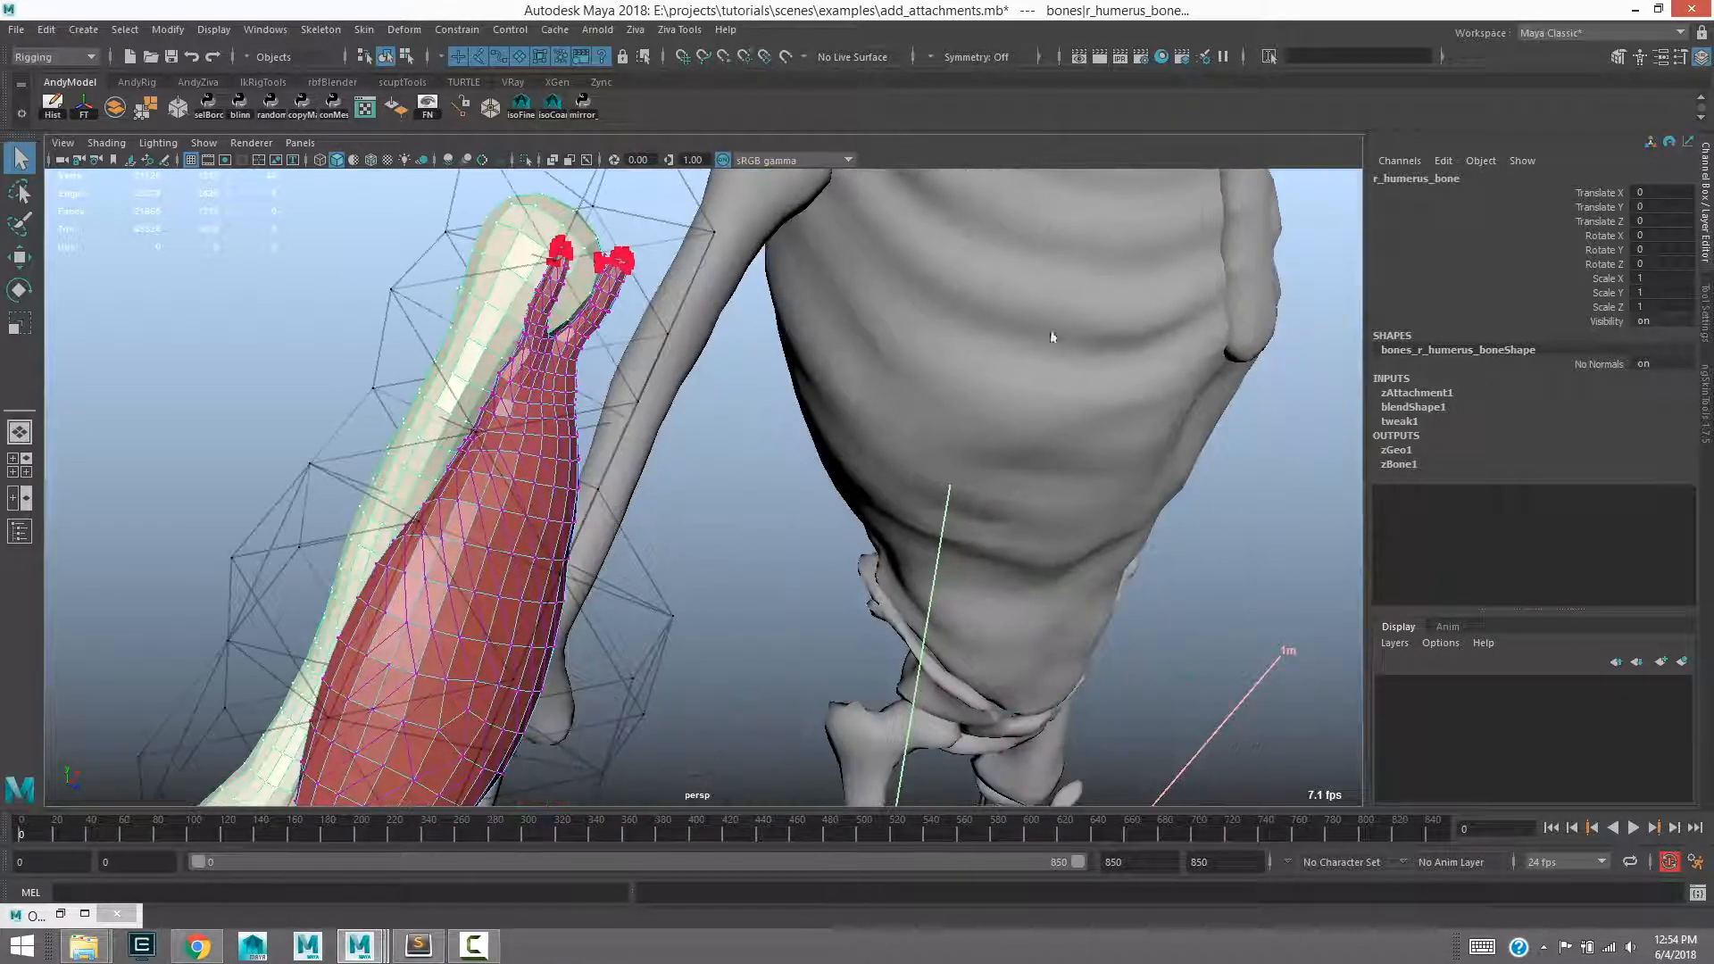
pyautogui.click(1411, 394)
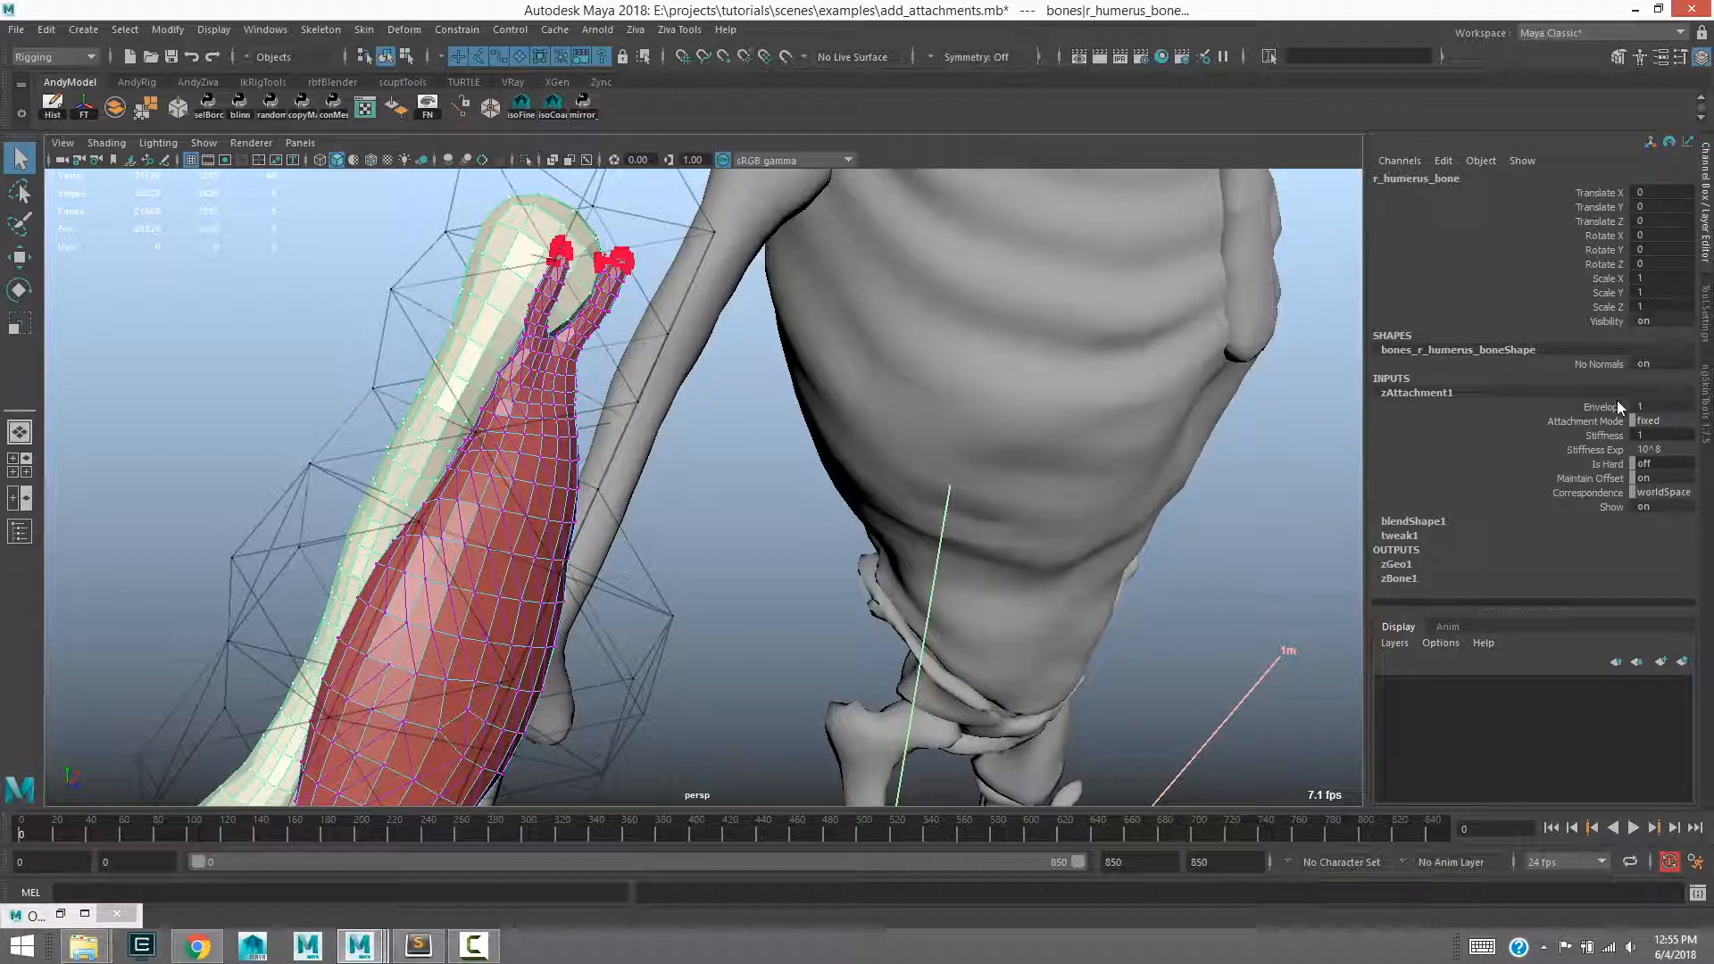
# Step: Create a Ziva attachment from the vertices at the bicep's lower tendon tip to the right radius bone
pyautogui.keyDown('alt'); pyautogui.moveTo(622, 632); pyautogui.dragTo(764, 250, button='middle'); pyautogui.keyUp('alt')
pyautogui.keyDown('alt'); pyautogui.moveTo(730, 506); pyautogui.dragTo(1018, 445); pyautogui.keyUp('alt')
pyautogui.keyDown('alt'); pyautogui.moveTo(748, 399); pyautogui.dragTo(803, 412, button='middle'); pyautogui.keyUp('alt')
pyautogui.keyDown('alt'); pyautogui.moveTo(641, 432); pyautogui.dragTo(694, 356); pyautogui.keyUp('alt')
pyautogui.keyDown('shift'); pyautogui.click(659, 366); pyautogui.keyUp('shift')
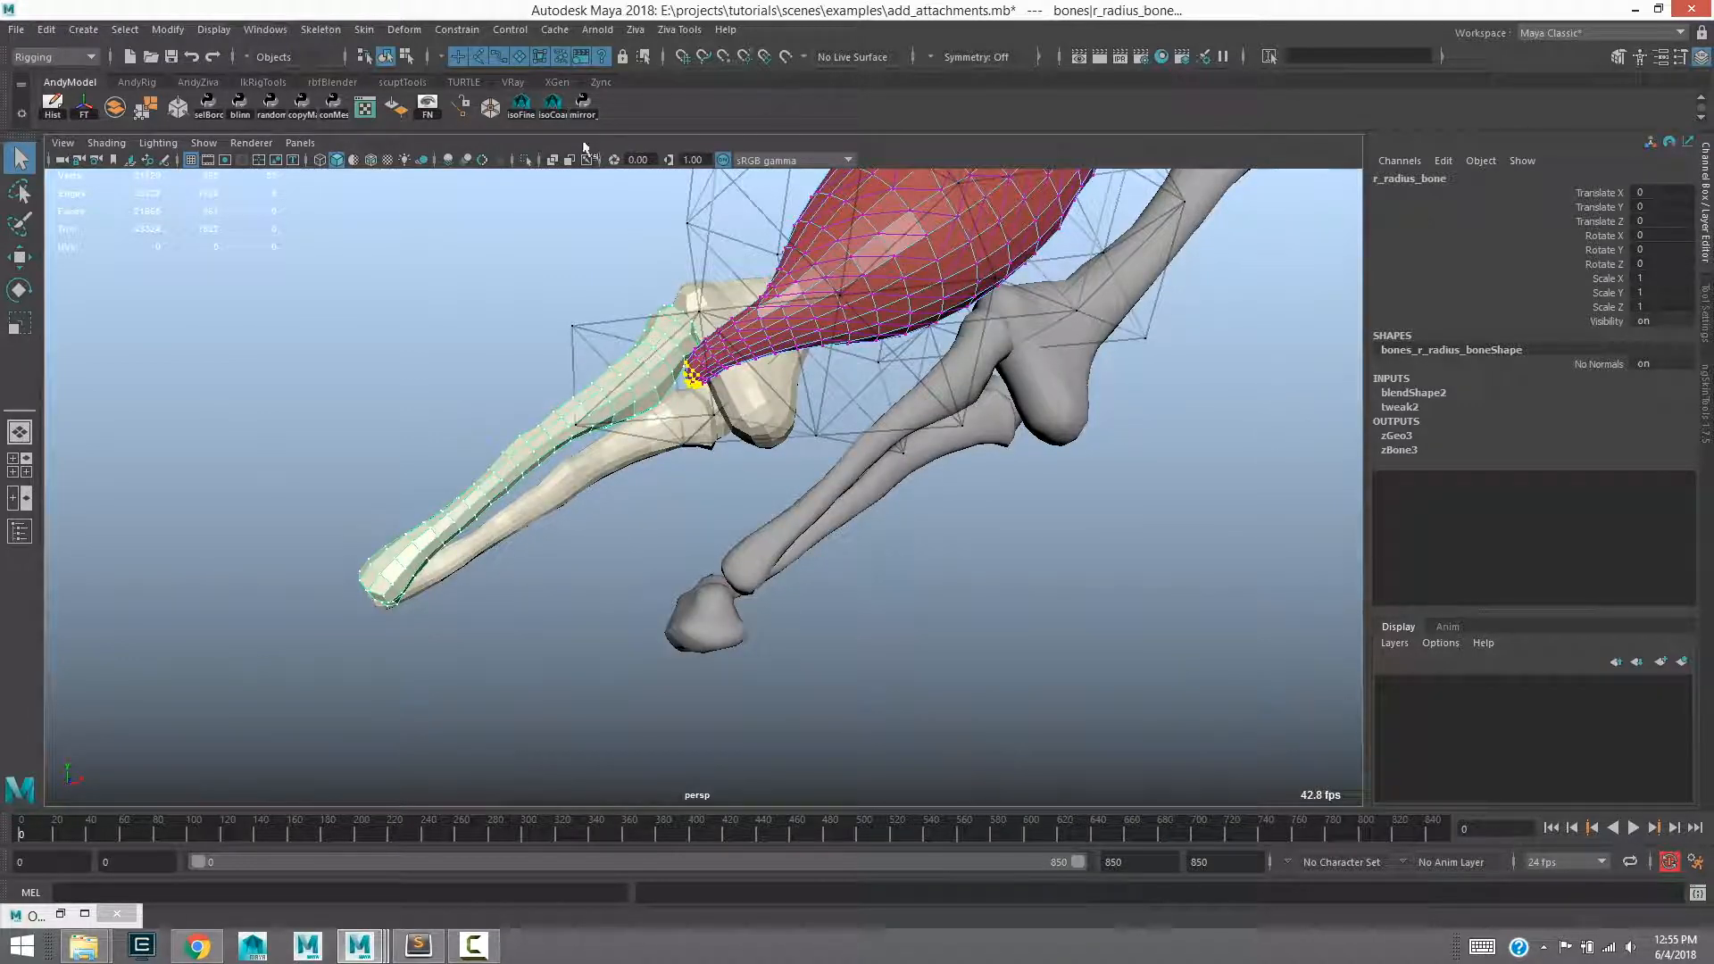
pyautogui.click(636, 30)
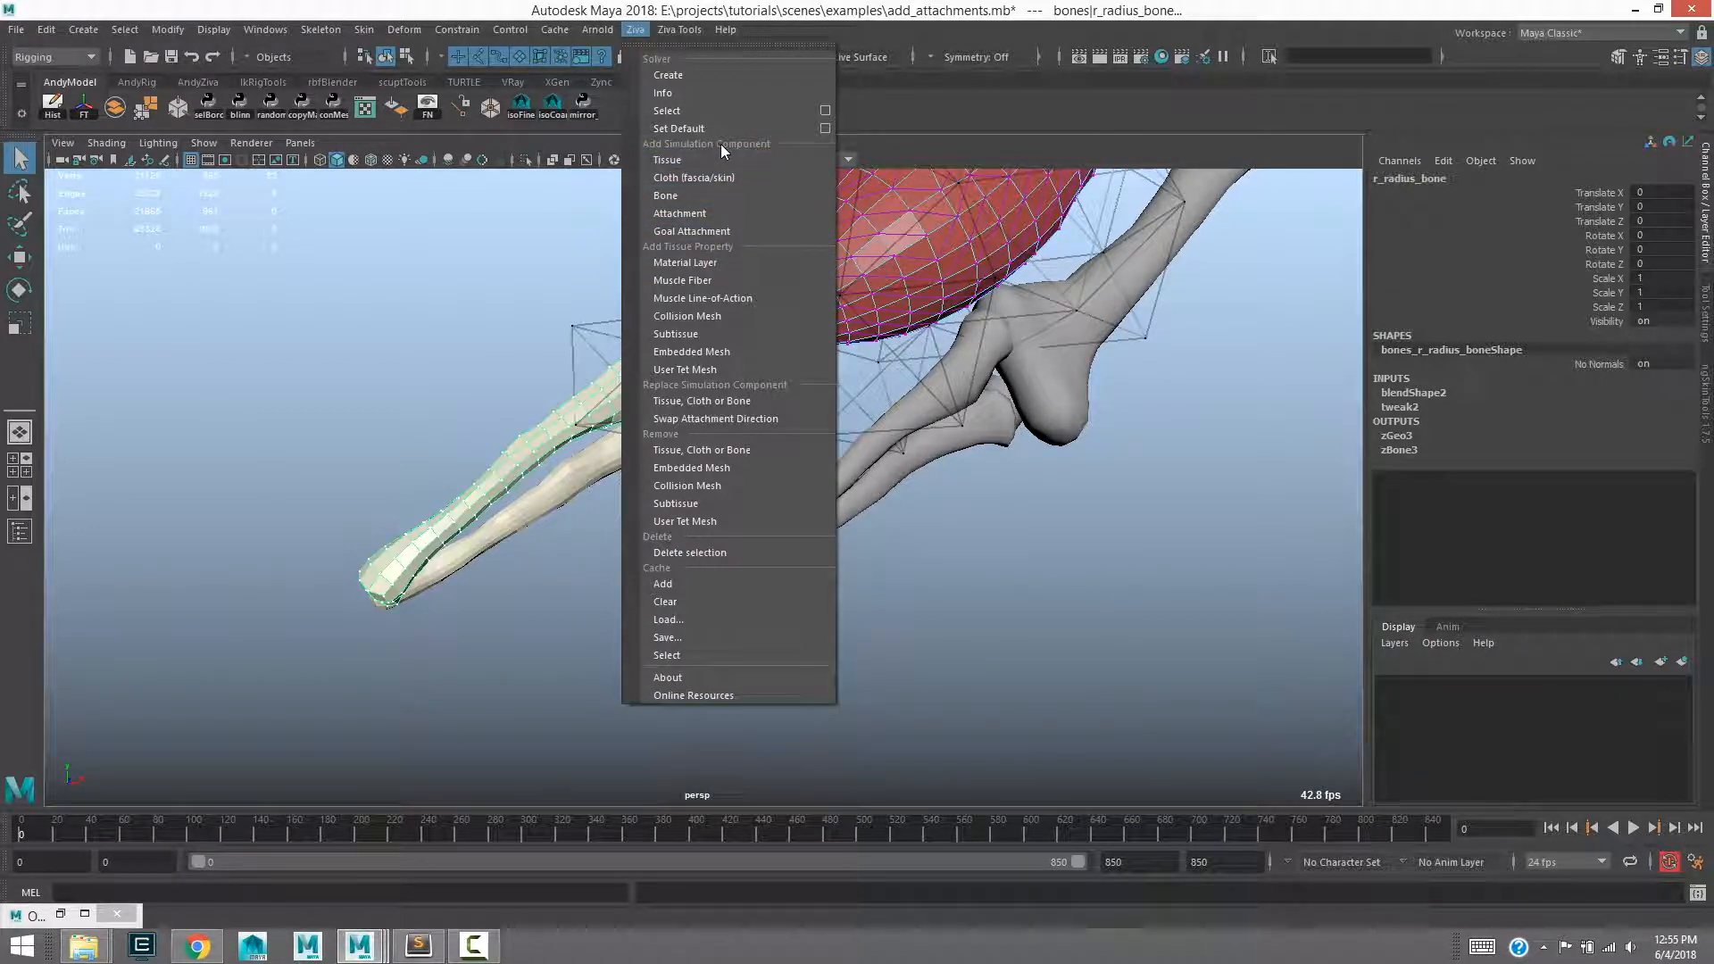
pyautogui.click(720, 214)
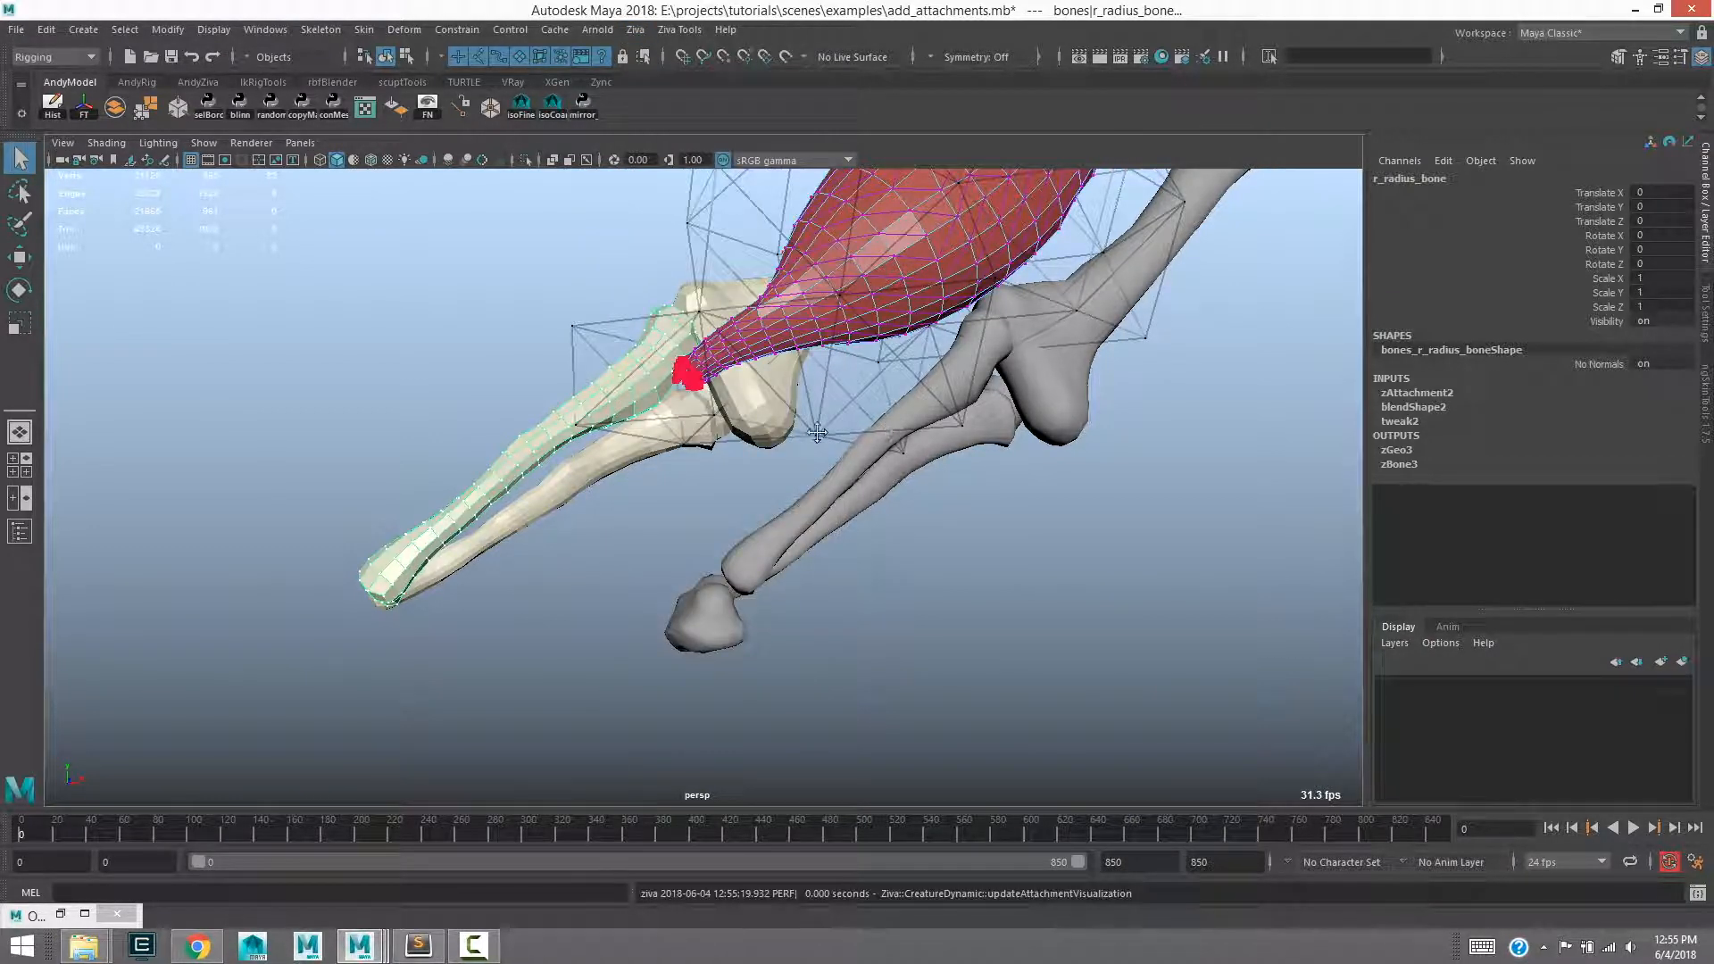
# Step: Clear the component selection and return to object mode with the bicep tissue selected
pyautogui.keyDown('alt'); pyautogui.moveTo(816, 433); pyautogui.dragTo(848, 553, button='middle'); pyautogui.keyUp('alt')
pyautogui.keyDown('alt'); pyautogui.moveTo(848, 554); pyautogui.dragTo(854, 482, button='right'); pyautogui.keyUp('alt')
pyautogui.keyDown('alt'); pyautogui.moveTo(587, 480); pyautogui.dragTo(590, 462); pyautogui.keyUp('alt')
pyautogui.click(624, 444)
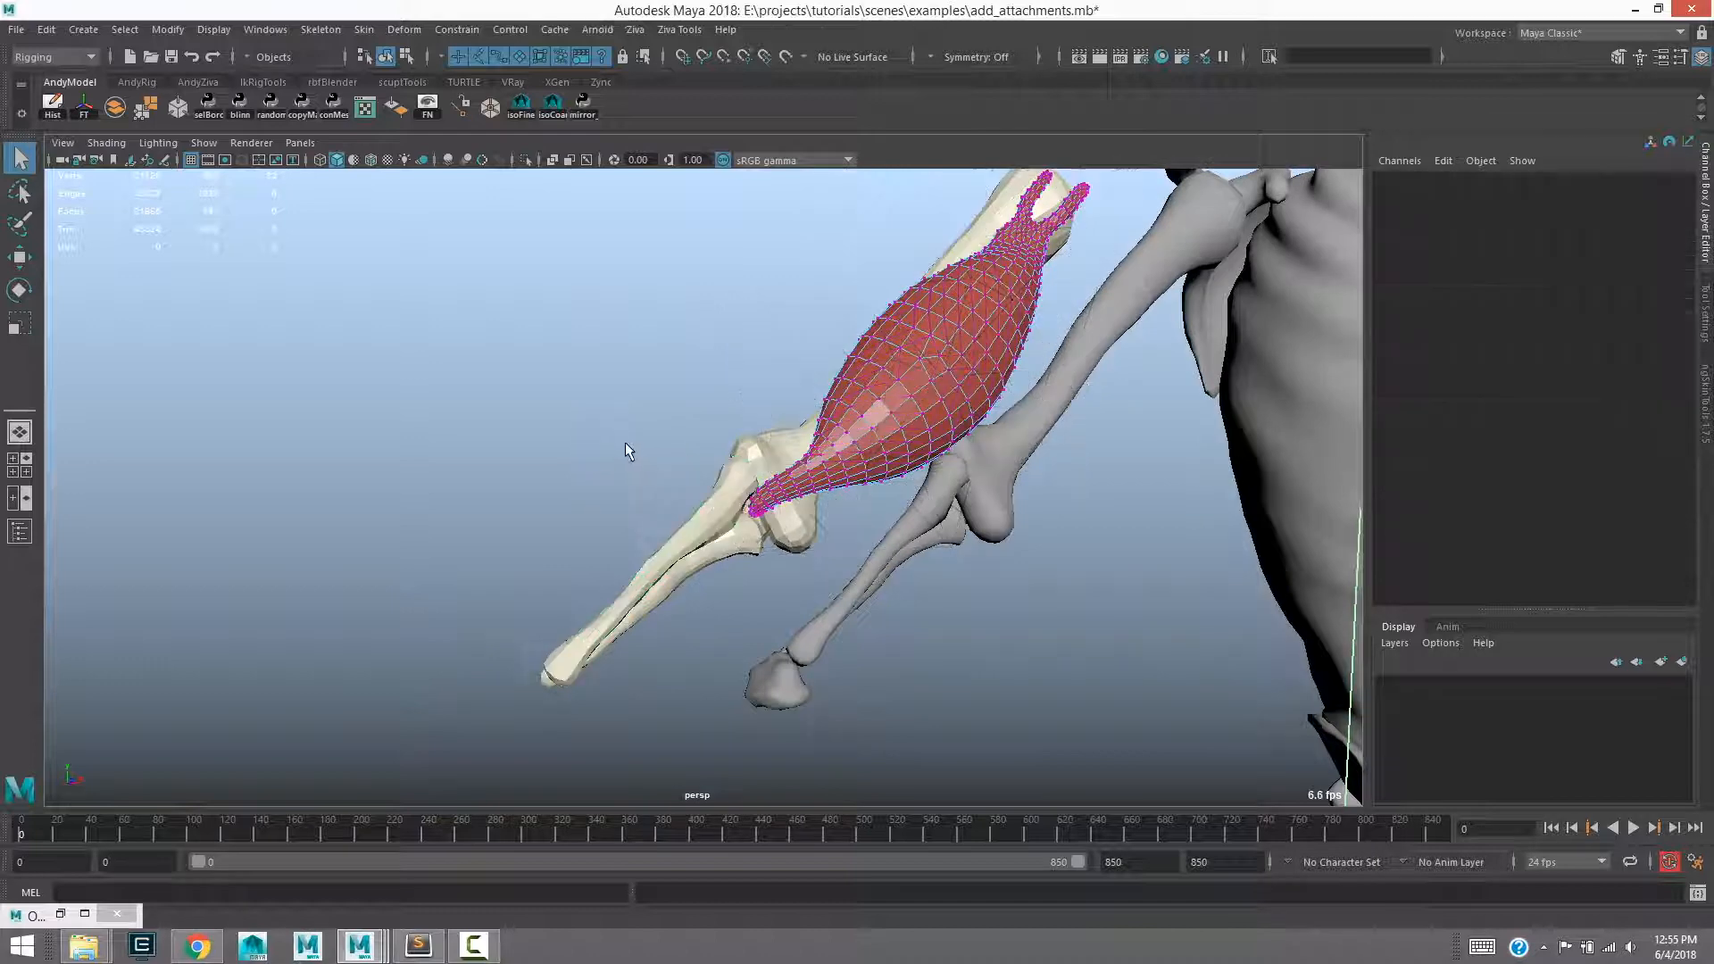
pyautogui.press('F8')
pyautogui.press('F8')
pyautogui.keyDown('alt'); pyautogui.moveTo(625, 433); pyautogui.dragTo(541, 425, button='right'); pyautogui.keyUp('alt')
pyautogui.keyDown('alt'); pyautogui.moveTo(541, 424); pyautogui.dragTo(449, 424); pyautogui.keyUp('alt')
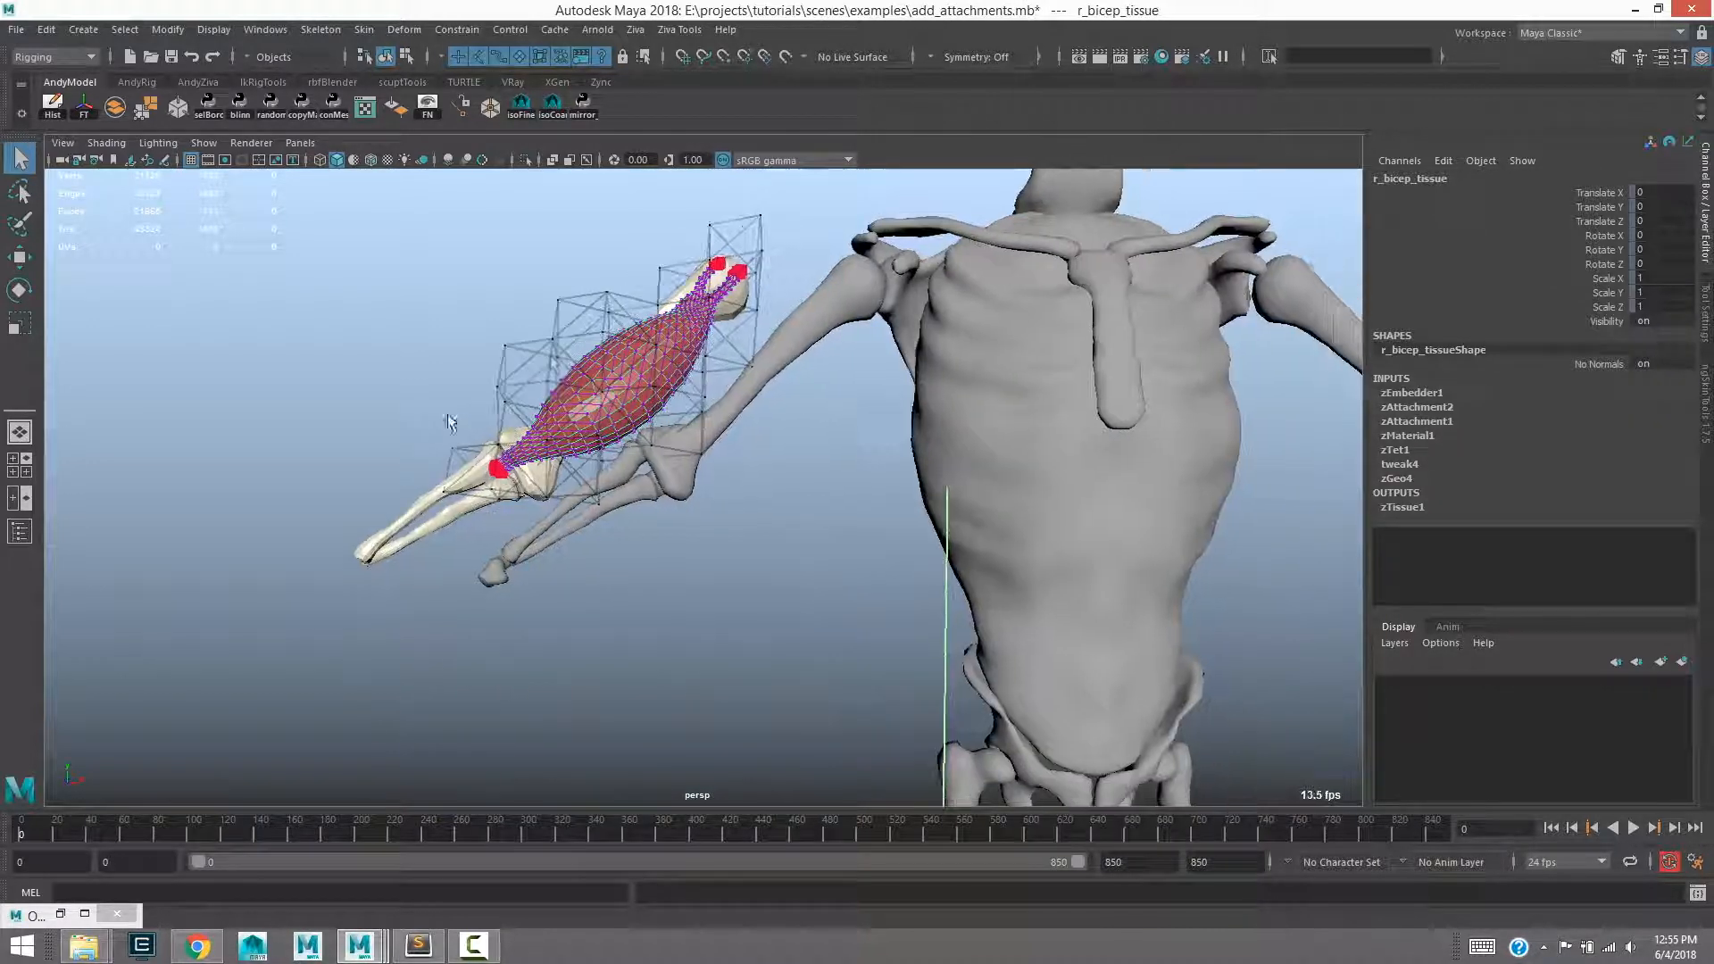
# Step: Play the simulation with both bicep attachments in place, stop it and return to the first frame
pyautogui.click(1631, 829)
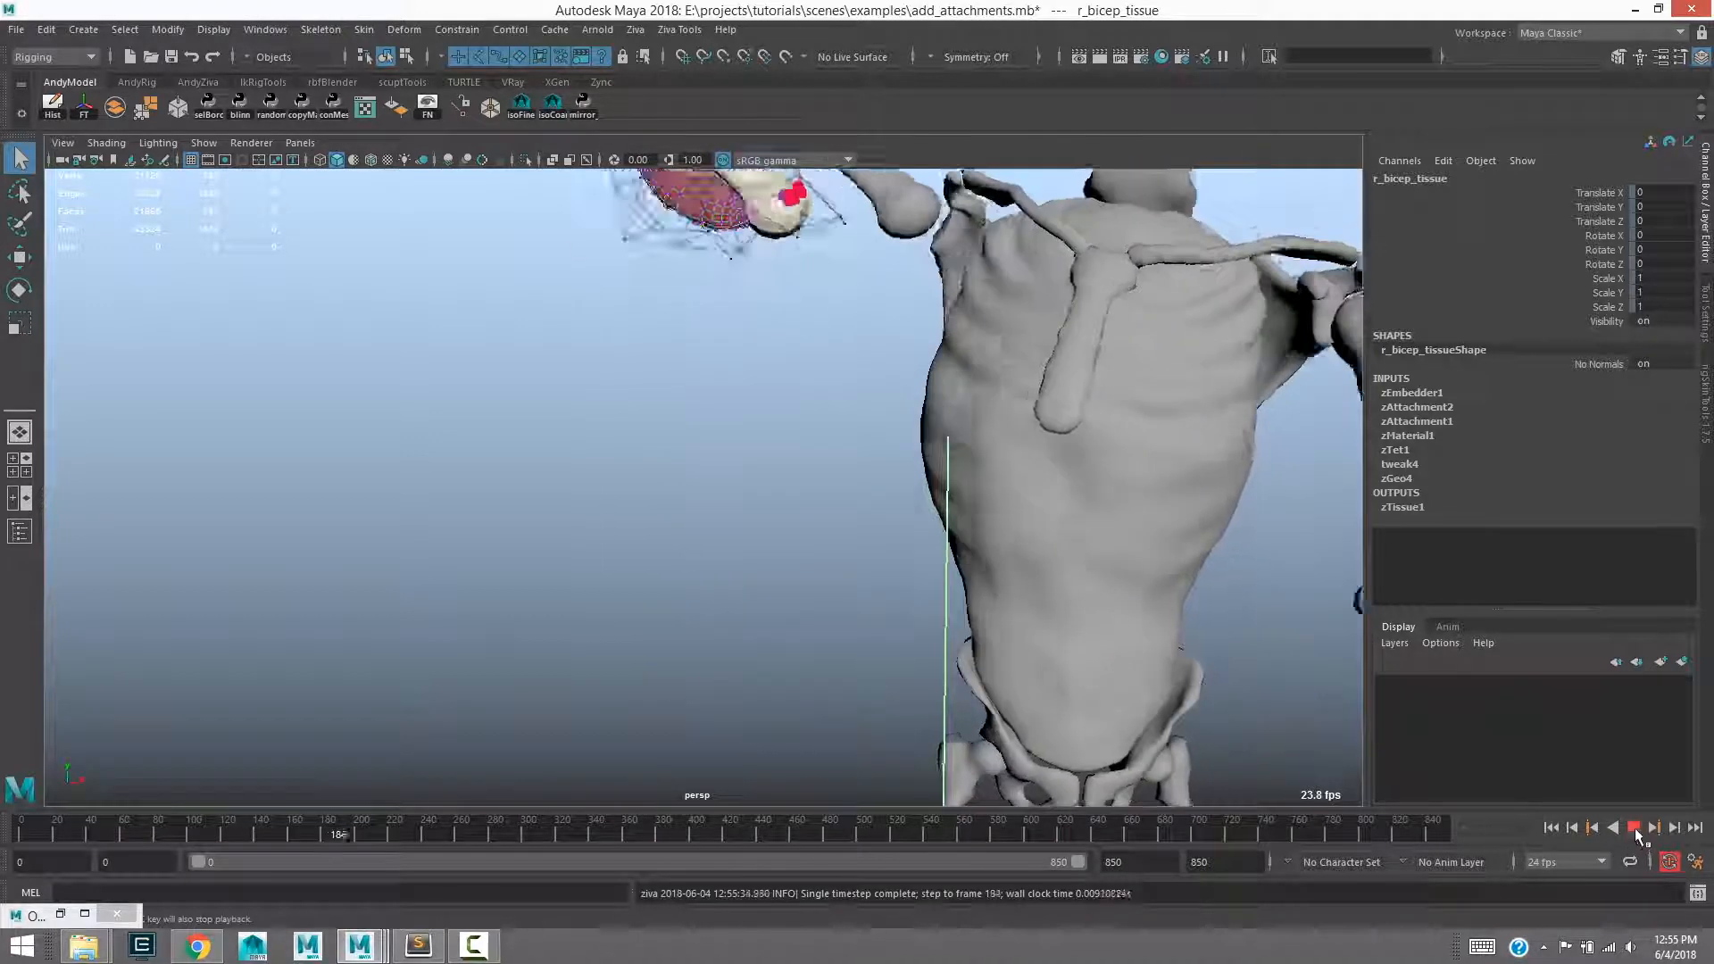
pyautogui.click(1635, 828)
pyautogui.click(1551, 829)
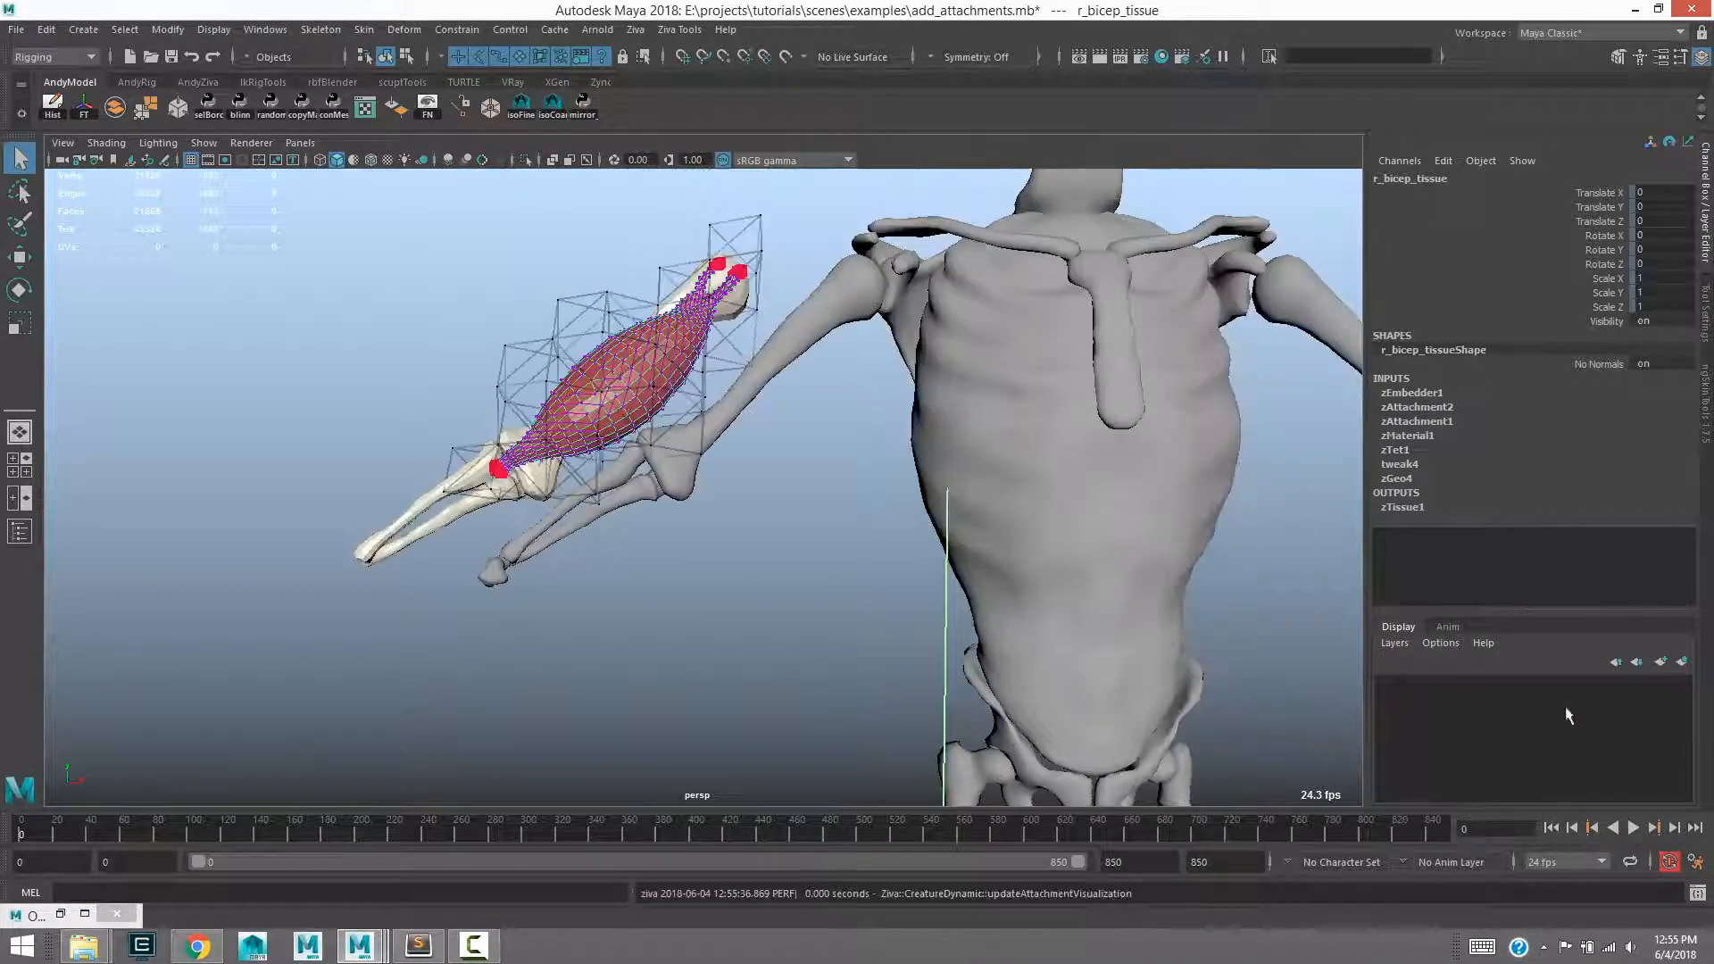
# Step: Set the Tet Size of the bicep's zTet1 node to 4
pyautogui.keyDown('alt'); pyautogui.moveTo(575, 427); pyautogui.dragTo(598, 518); pyautogui.keyUp('alt')
pyautogui.keyDown('alt'); pyautogui.moveTo(599, 514); pyautogui.dragTo(579, 434, button='middle'); pyautogui.keyUp('alt')
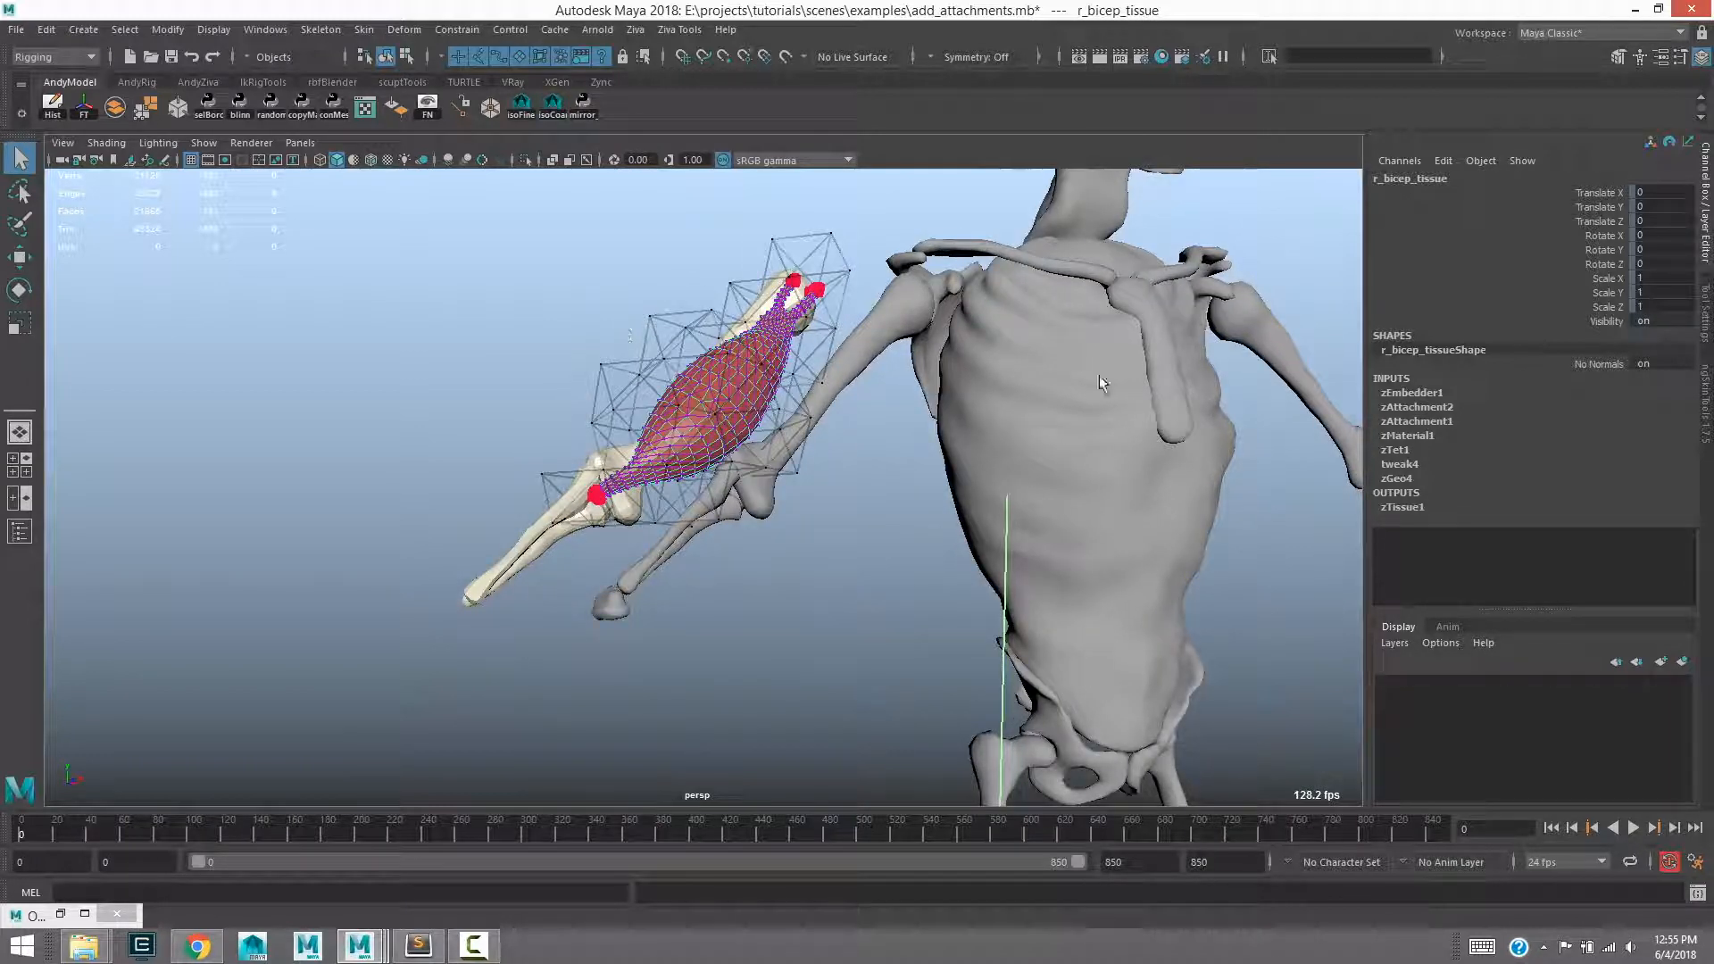
pyautogui.click(1395, 450)
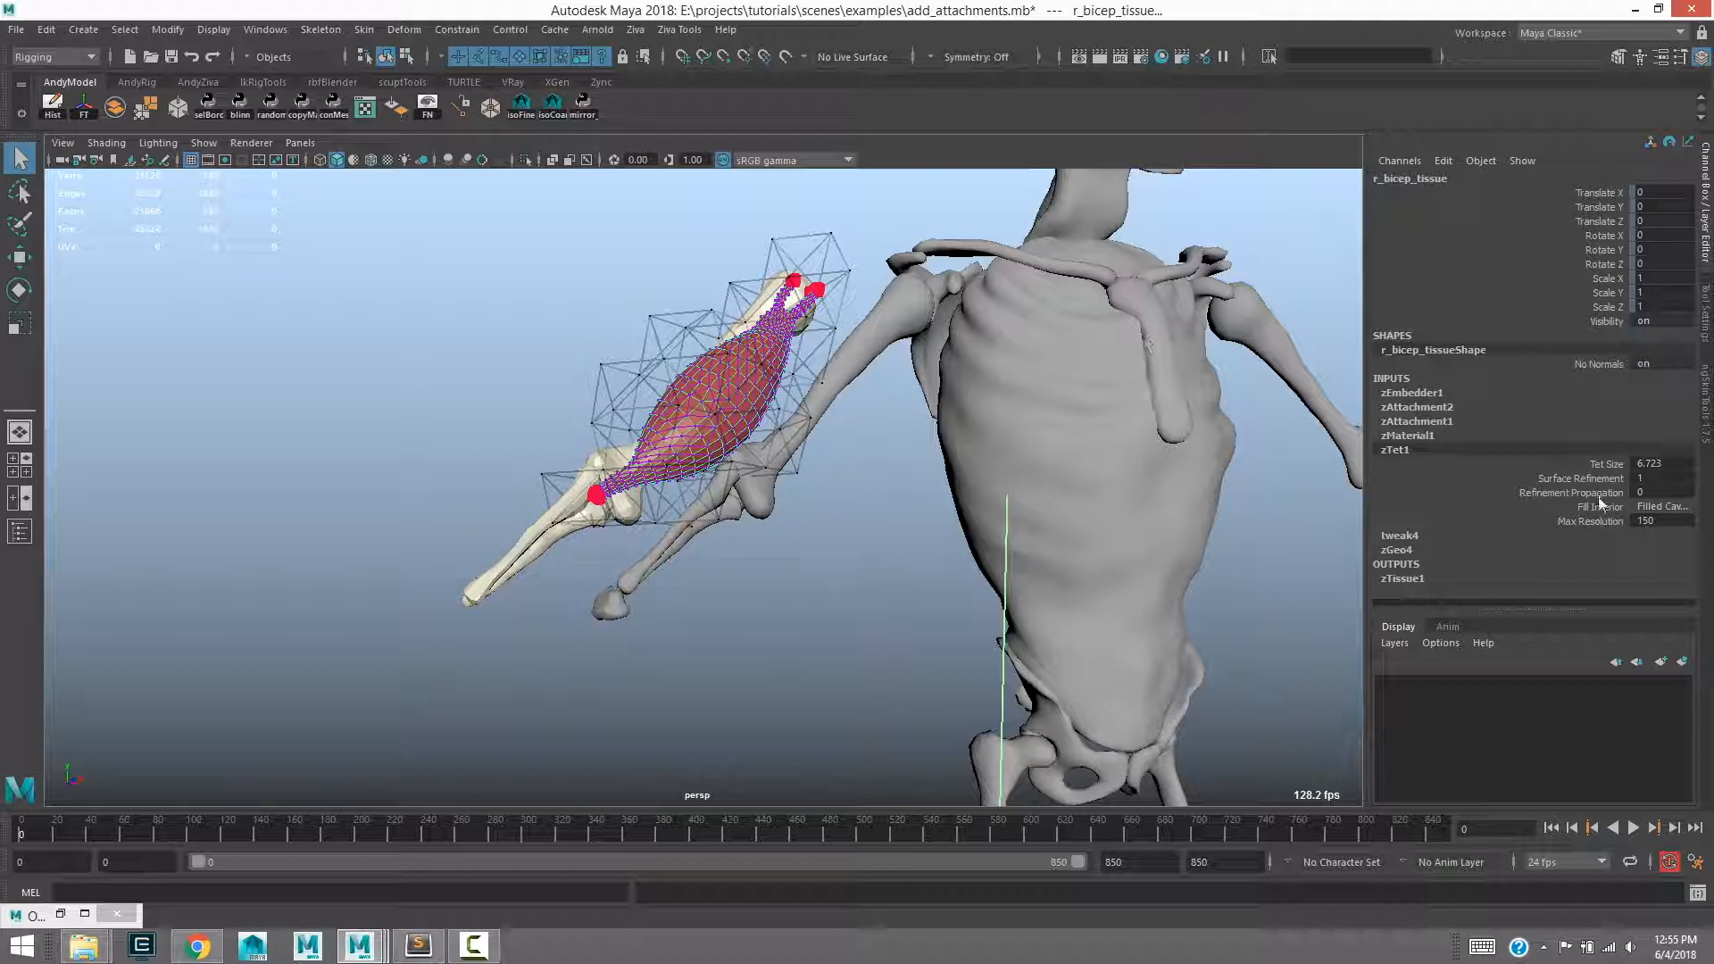
pyautogui.doubleClick(1658, 464)
pyautogui.write('4')
pyautogui.press('Return')
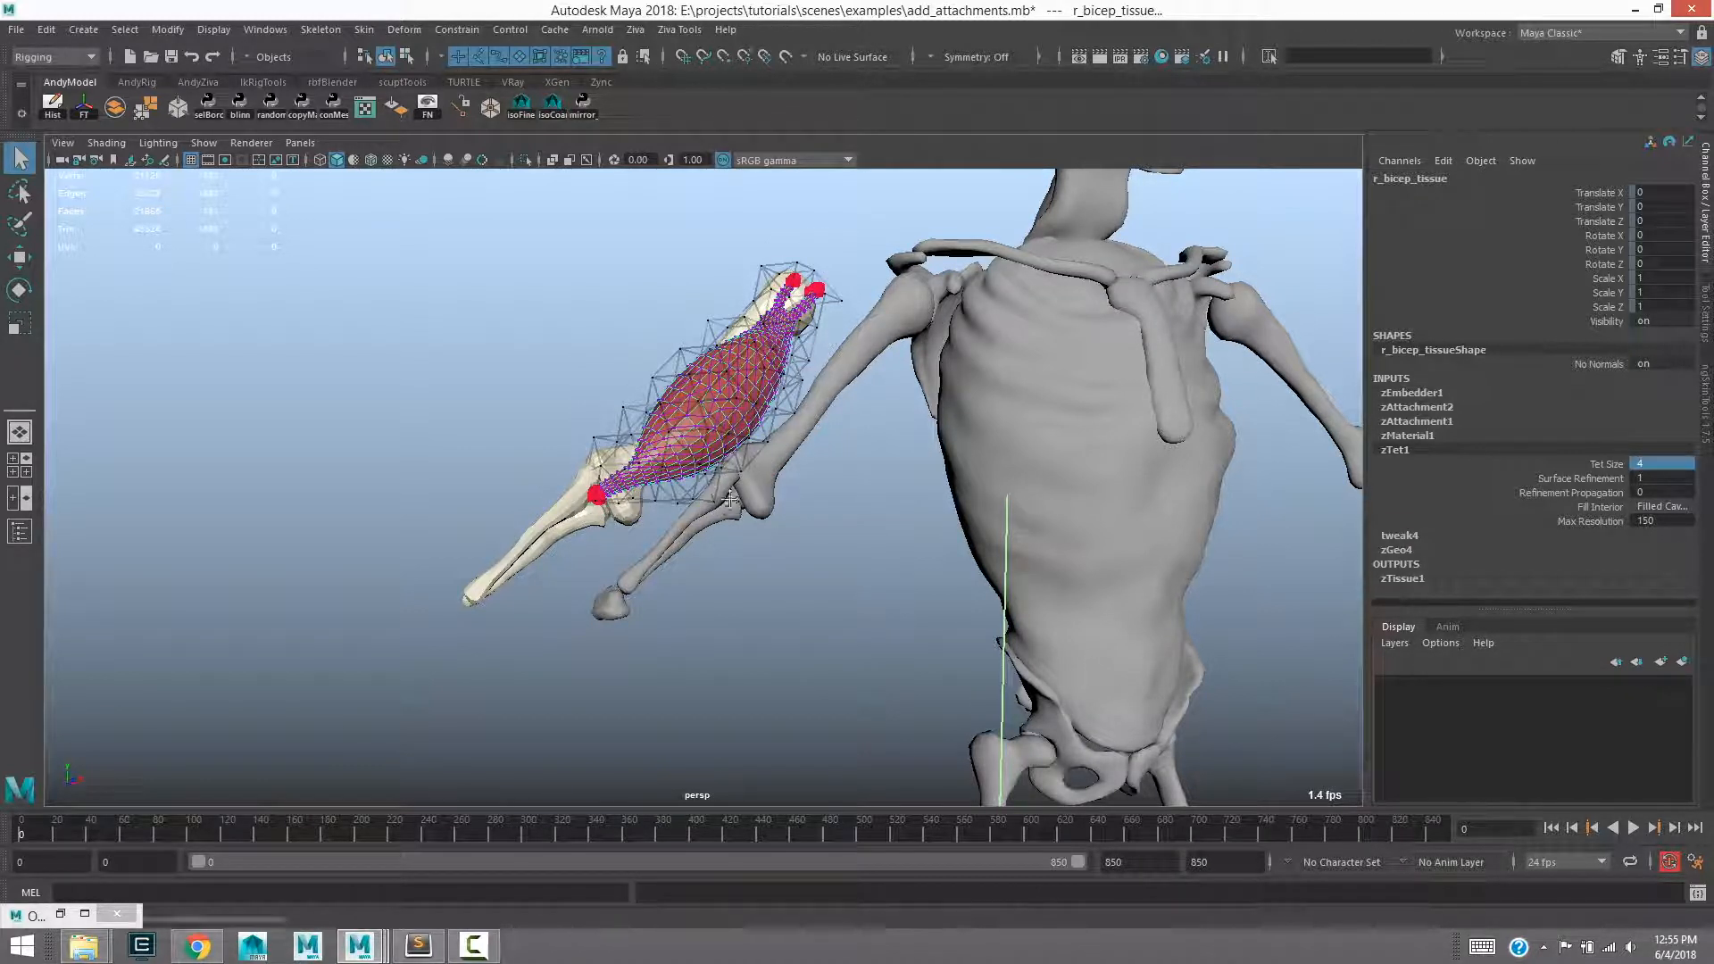
# Step: Inspect the bicep's finer tet mesh, replay the simulation and return to the first frame
pyautogui.keyDown('alt'); pyautogui.moveTo(708, 516); pyautogui.dragTo(667, 563); pyautogui.keyUp('alt')
pyautogui.keyDown('alt'); pyautogui.moveTo(668, 564); pyautogui.dragTo(734, 596, button='right'); pyautogui.keyUp('alt')
pyautogui.keyDown('alt'); pyautogui.moveTo(645, 206); pyautogui.dragTo(639, 242, button='middle'); pyautogui.keyUp('alt')
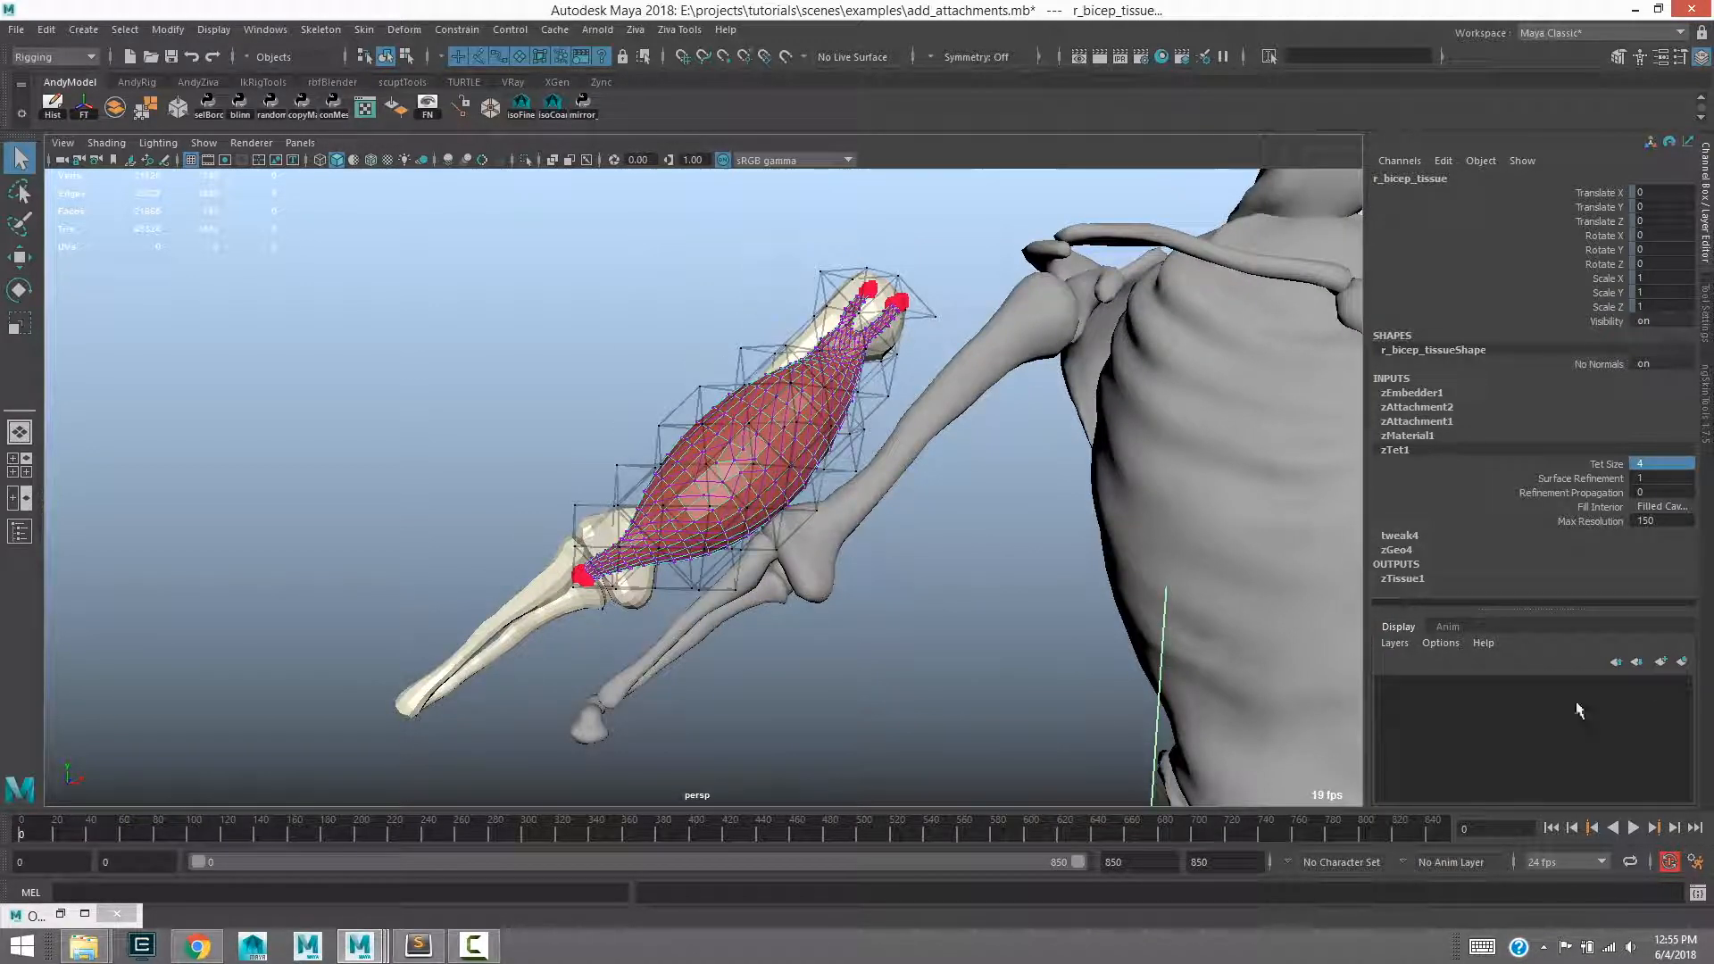
pyautogui.click(1634, 828)
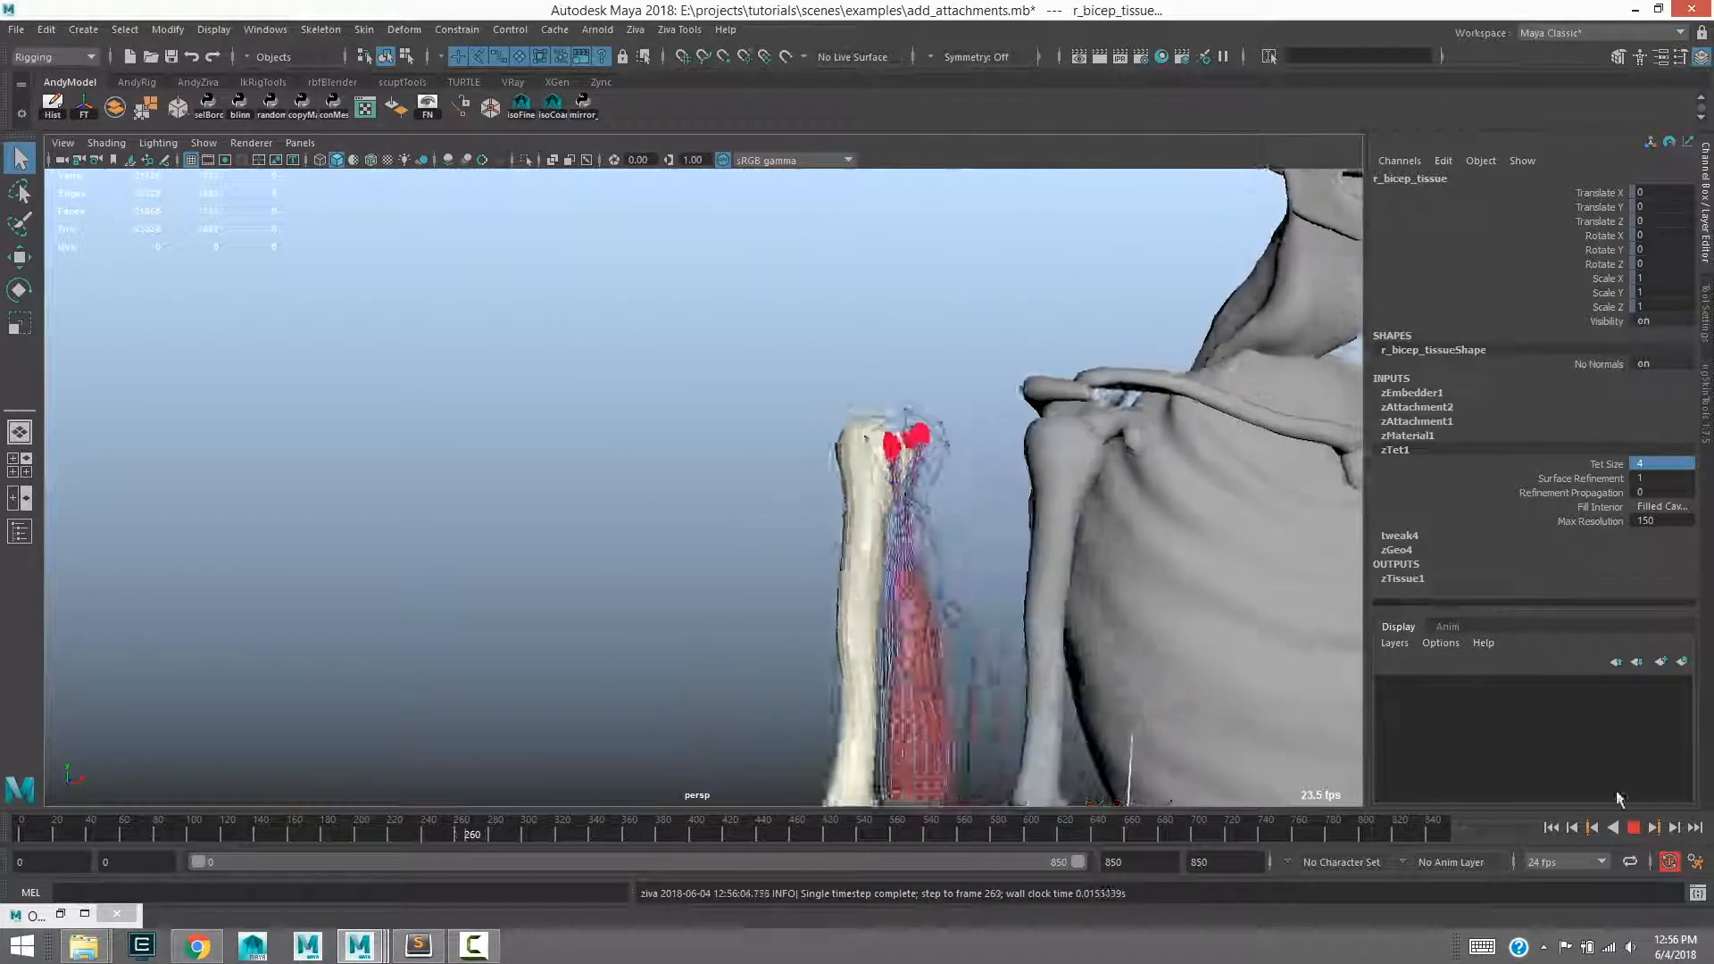
pyautogui.click(1551, 827)
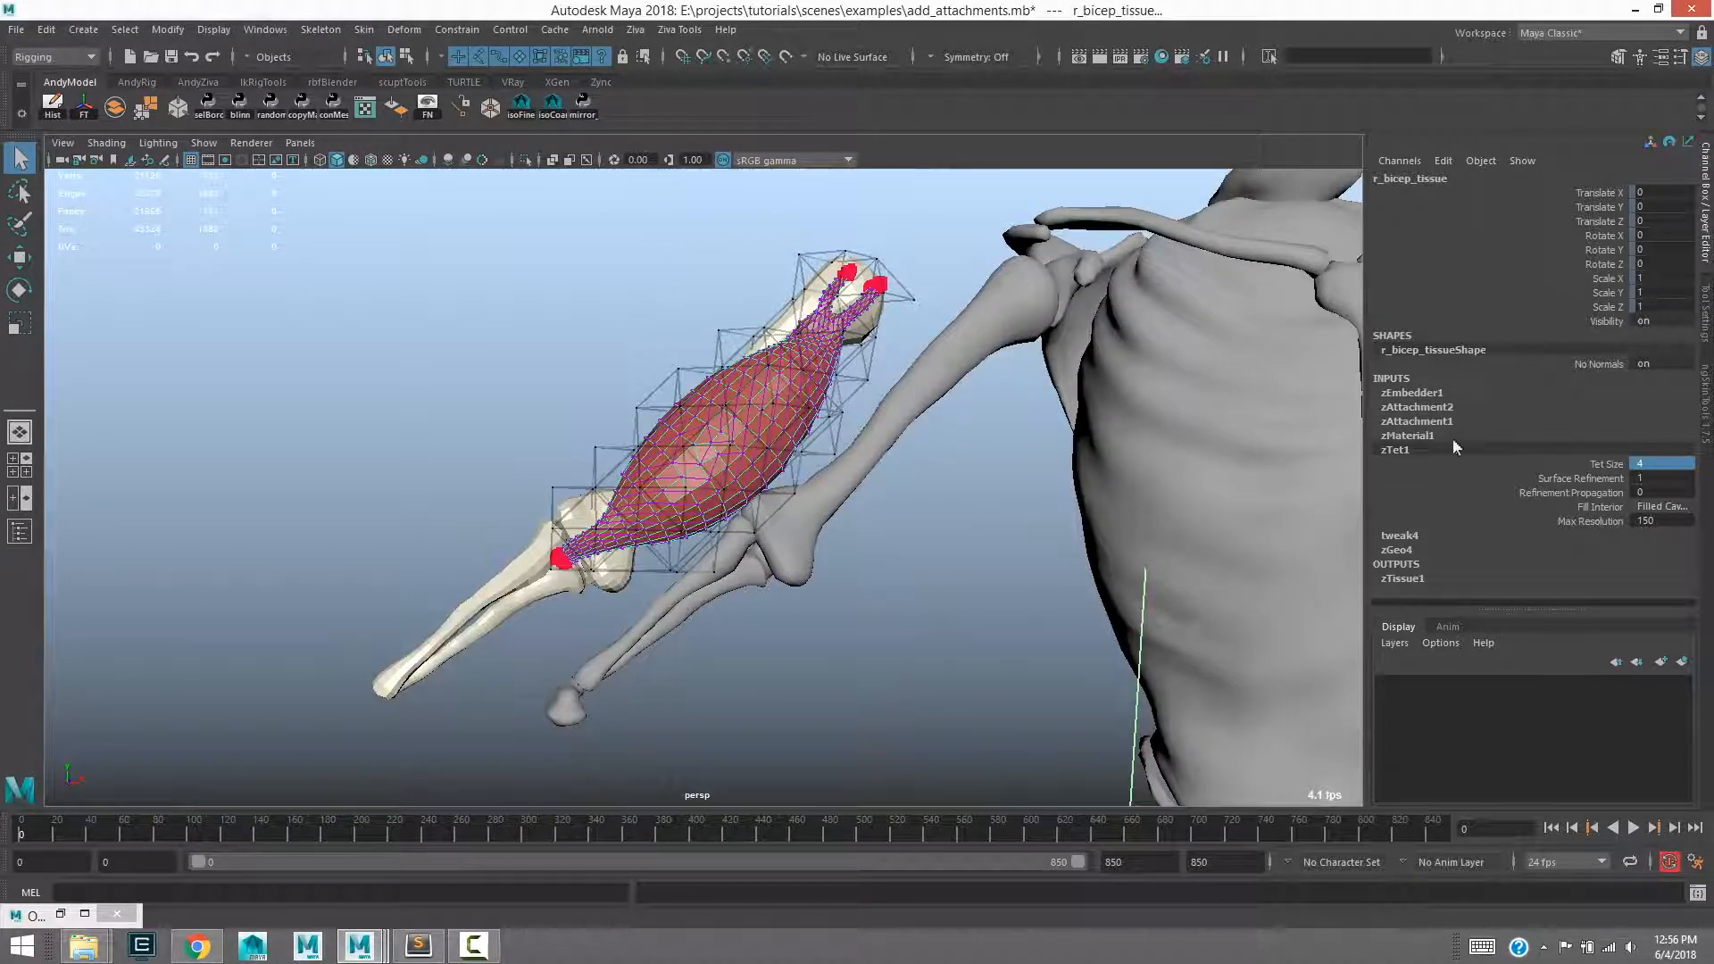
# Step: Show the zAttachment1 attributes and examine Stiffness and Stiffness Exp, keeping Stiffness at 1
pyautogui.click(1428, 422)
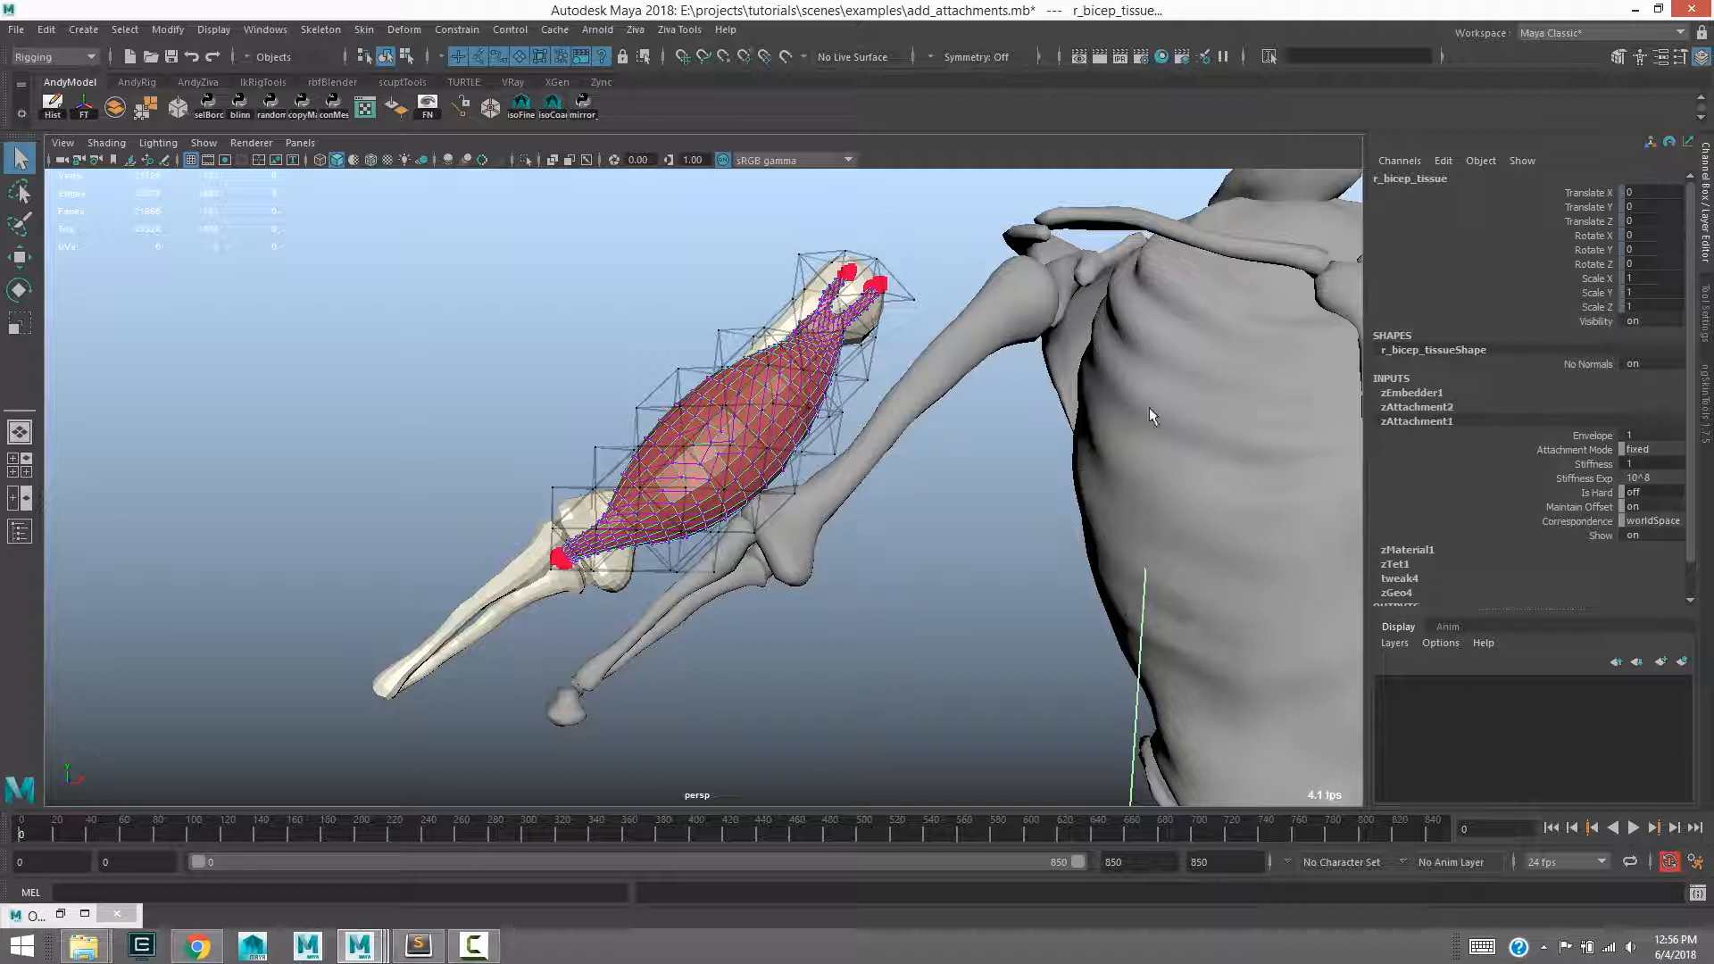
pyautogui.moveTo(1585, 464); pyautogui.dragTo(1585, 491)
pyautogui.click(1587, 464)
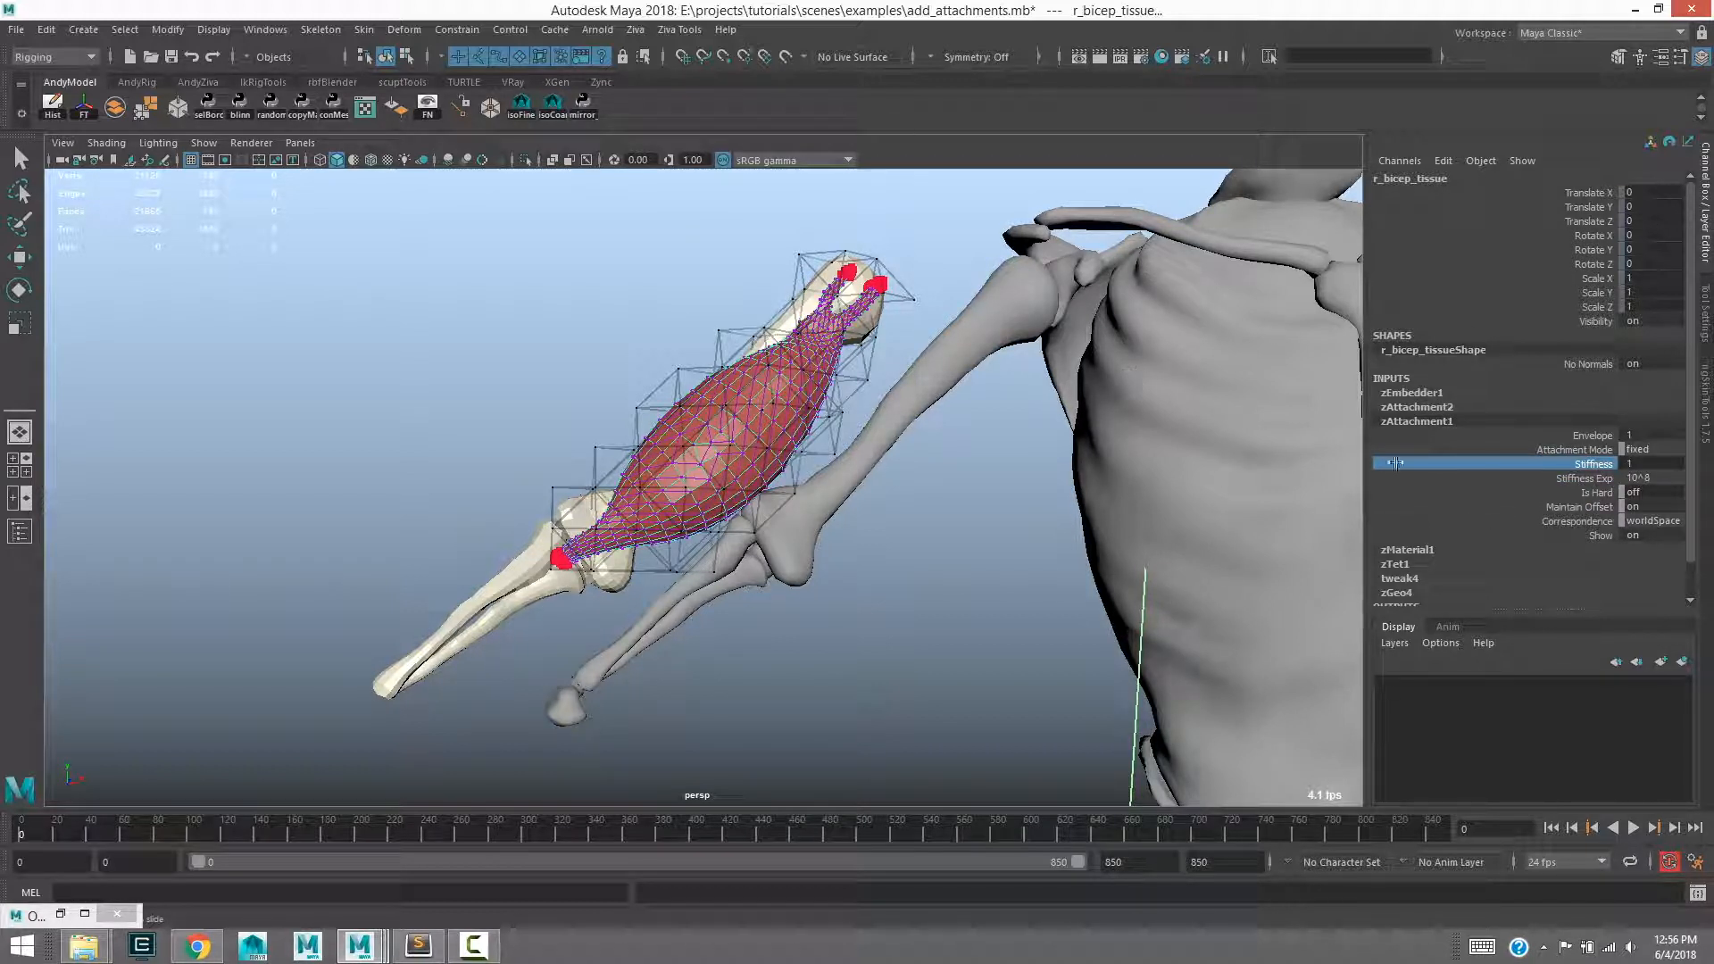
pyautogui.click(1586, 482)
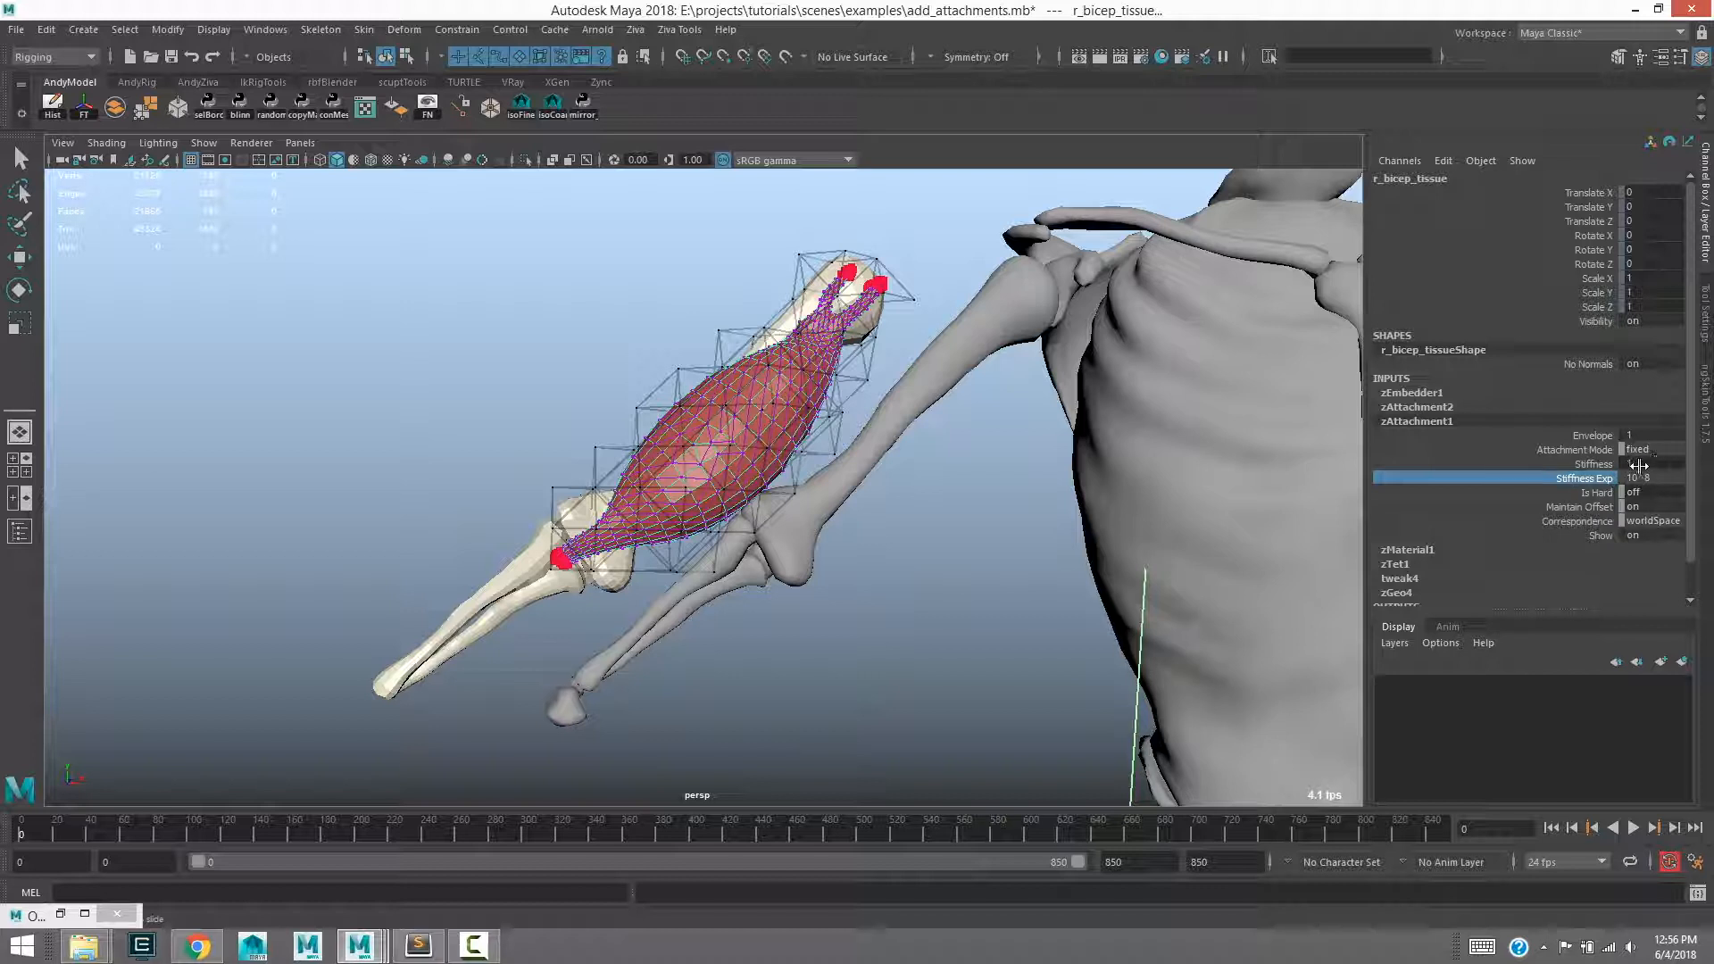
pyautogui.click(1639, 465)
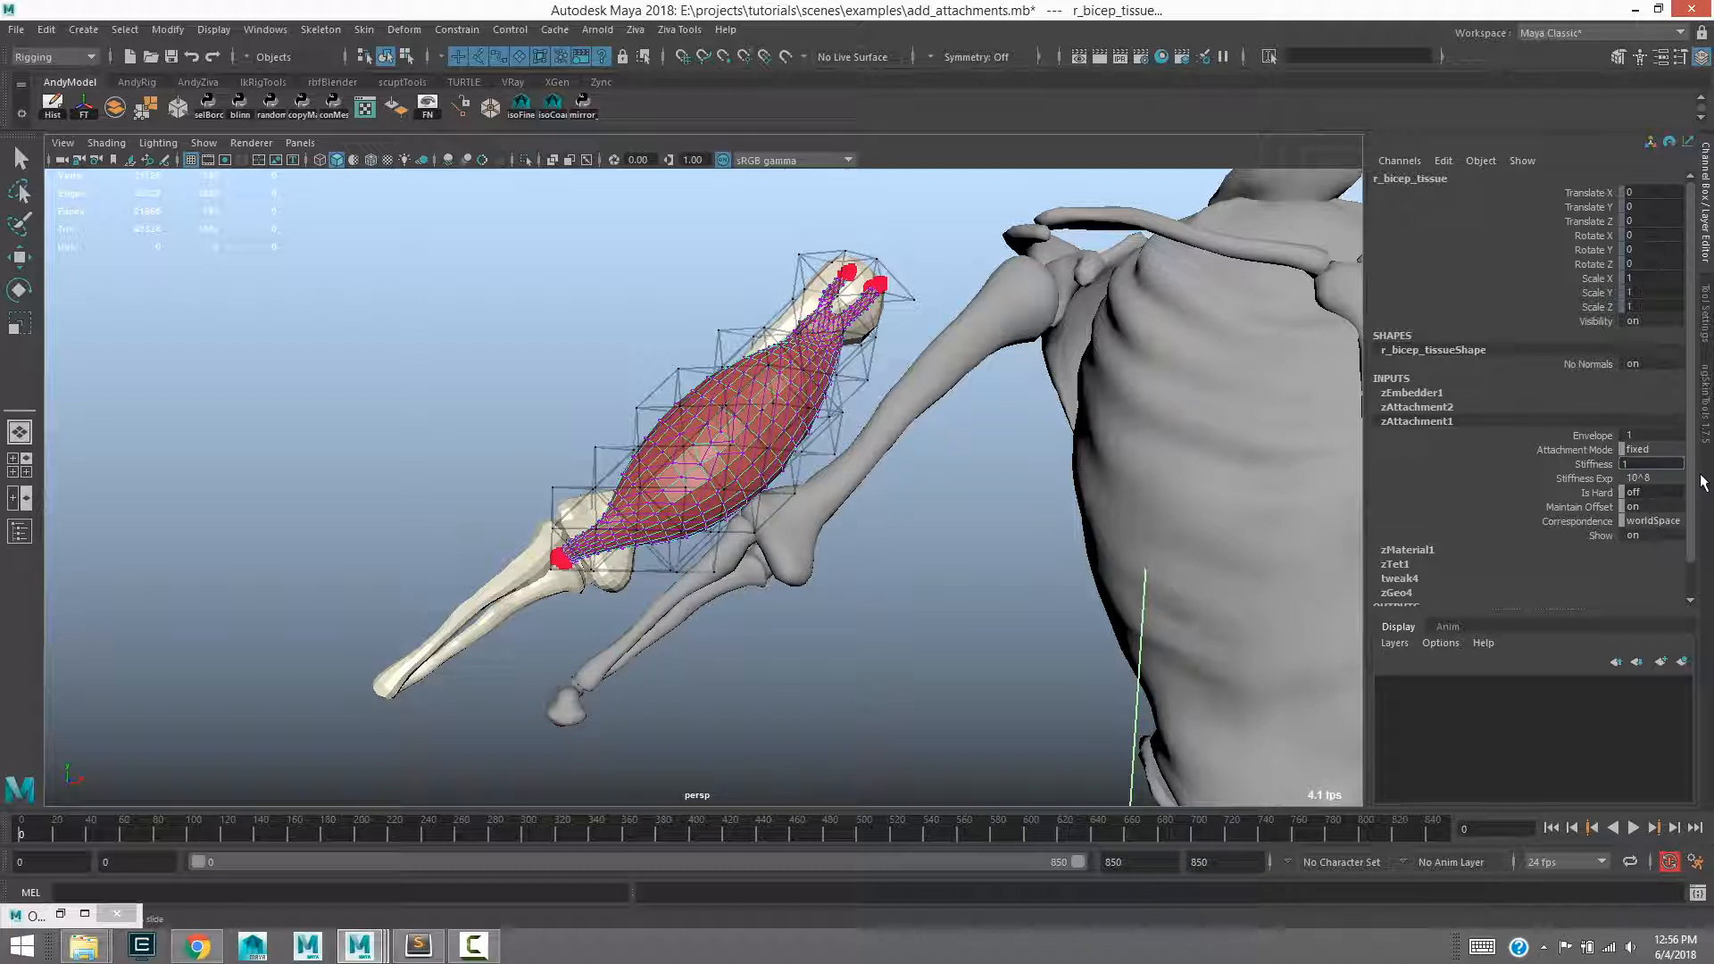
pyautogui.press('Return')
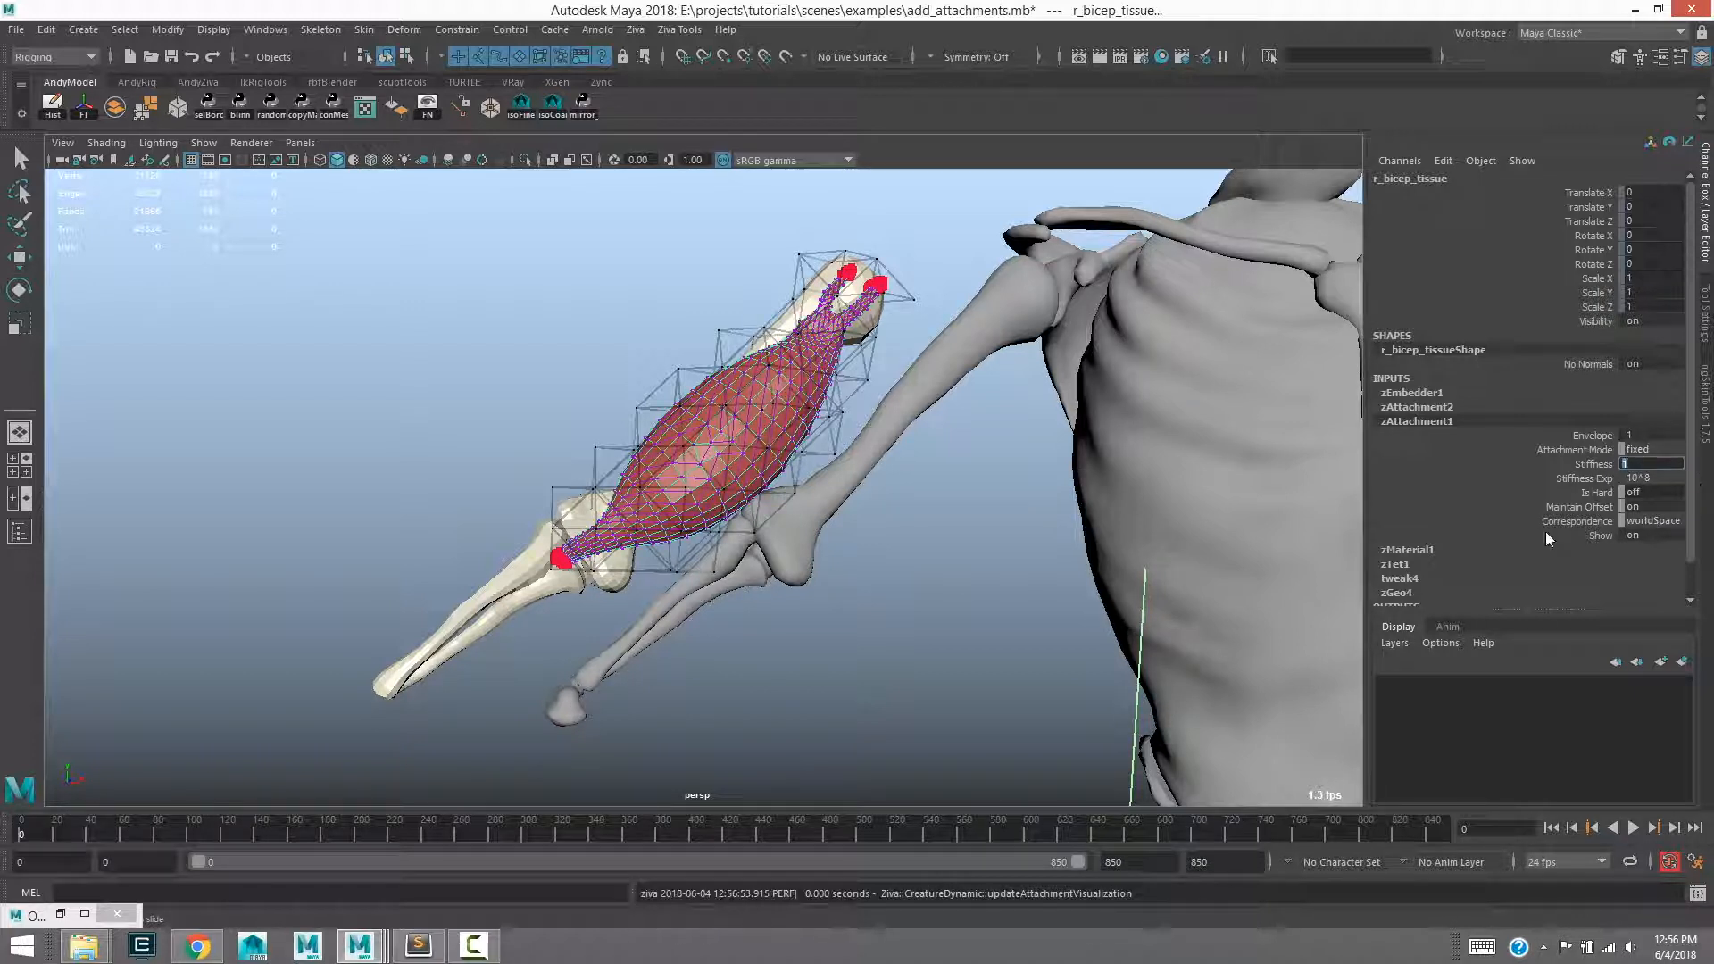
pyautogui.click(1580, 479)
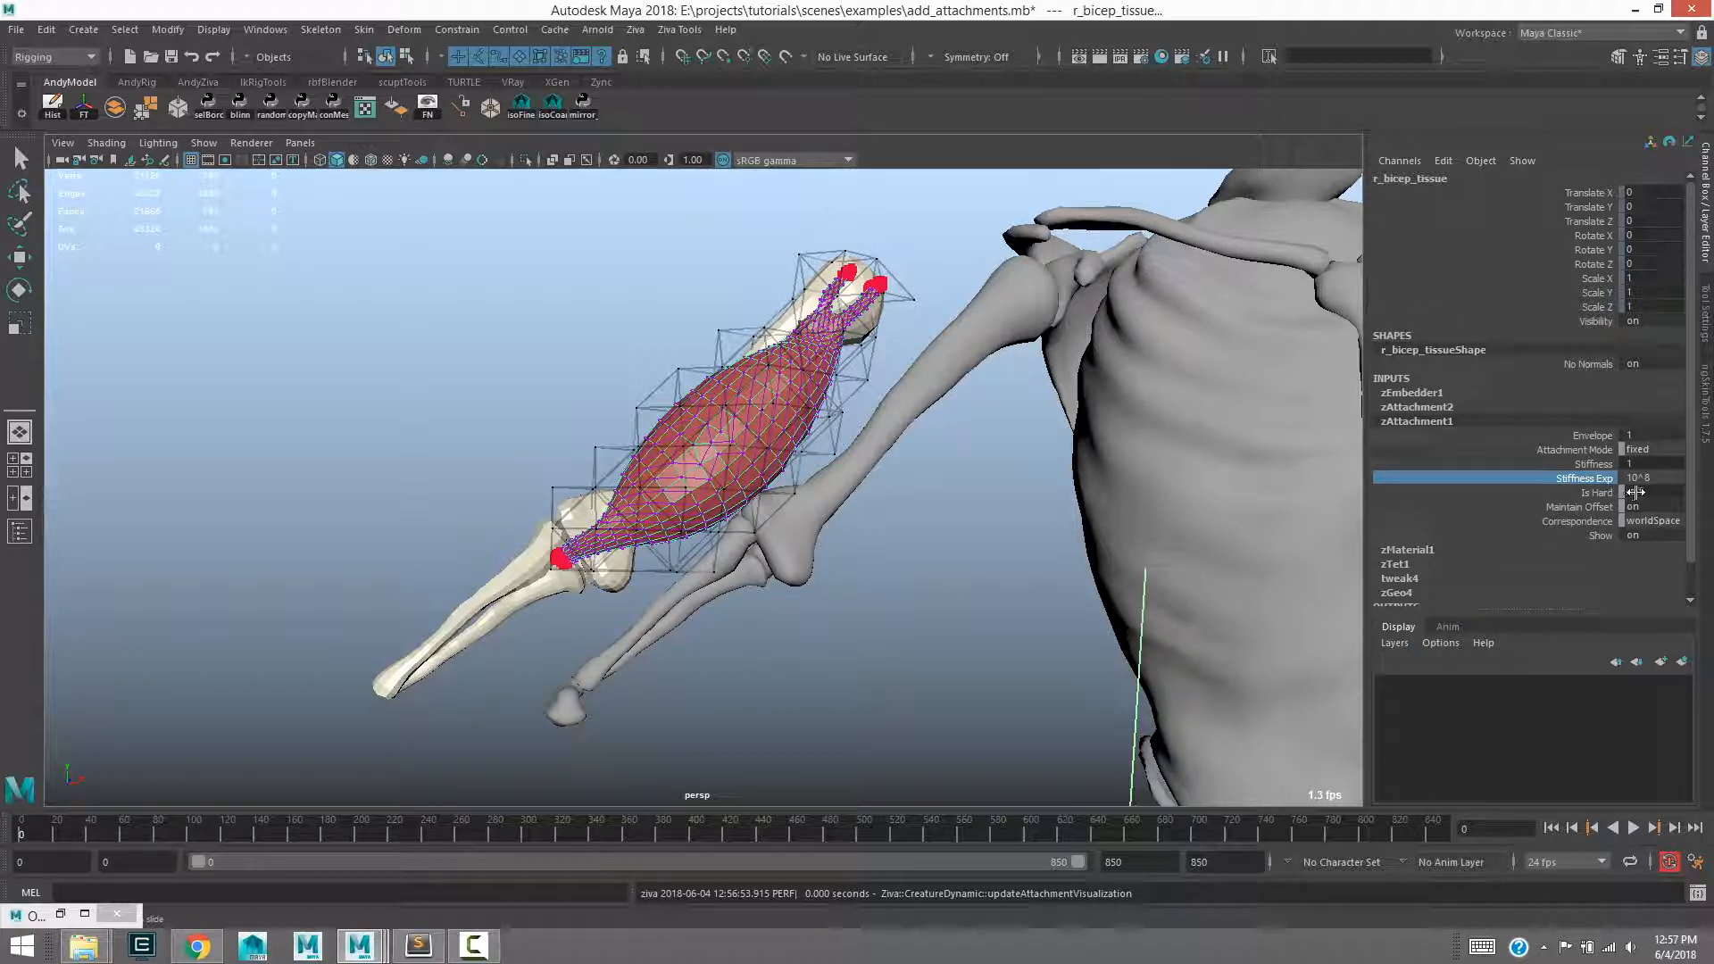
# Step: Set the Stiffness Exp of zAttachment1 to 10^4, replay the simulation and return to the first frame
pyautogui.click(1651, 478)
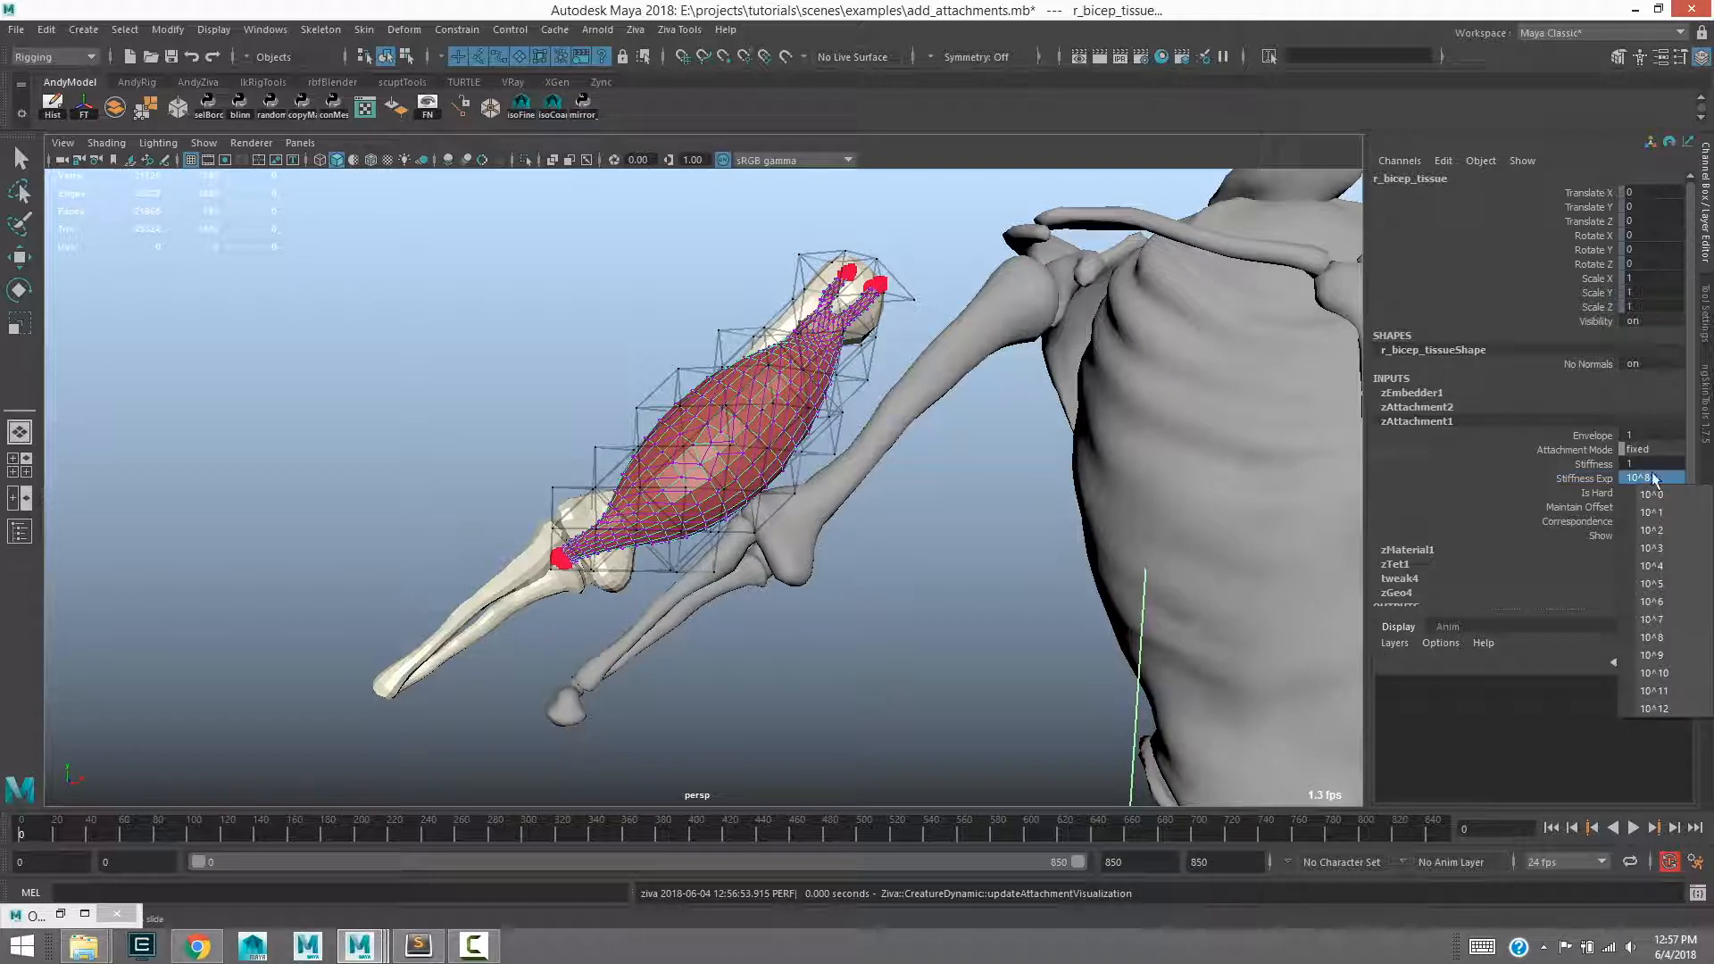
pyautogui.click(1672, 573)
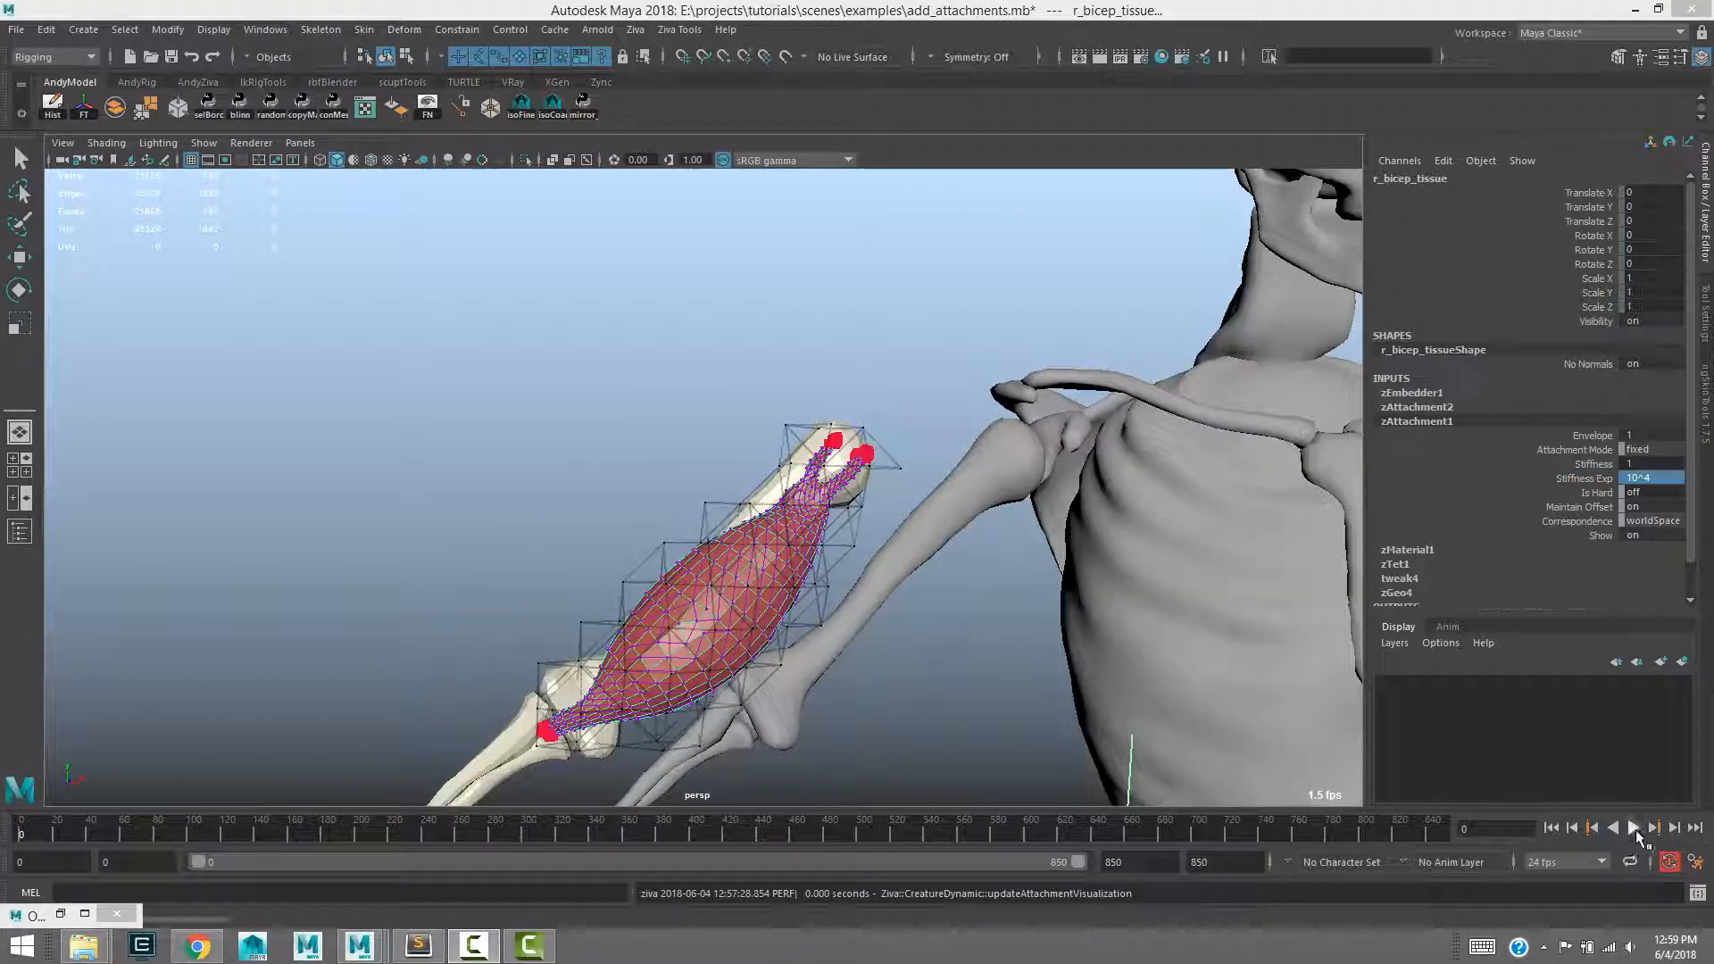
pyautogui.click(1634, 828)
pyautogui.keyDown('alt'); pyautogui.moveTo(636, 458); pyautogui.dragTo(568, 351, button='middle'); pyautogui.keyUp('alt')
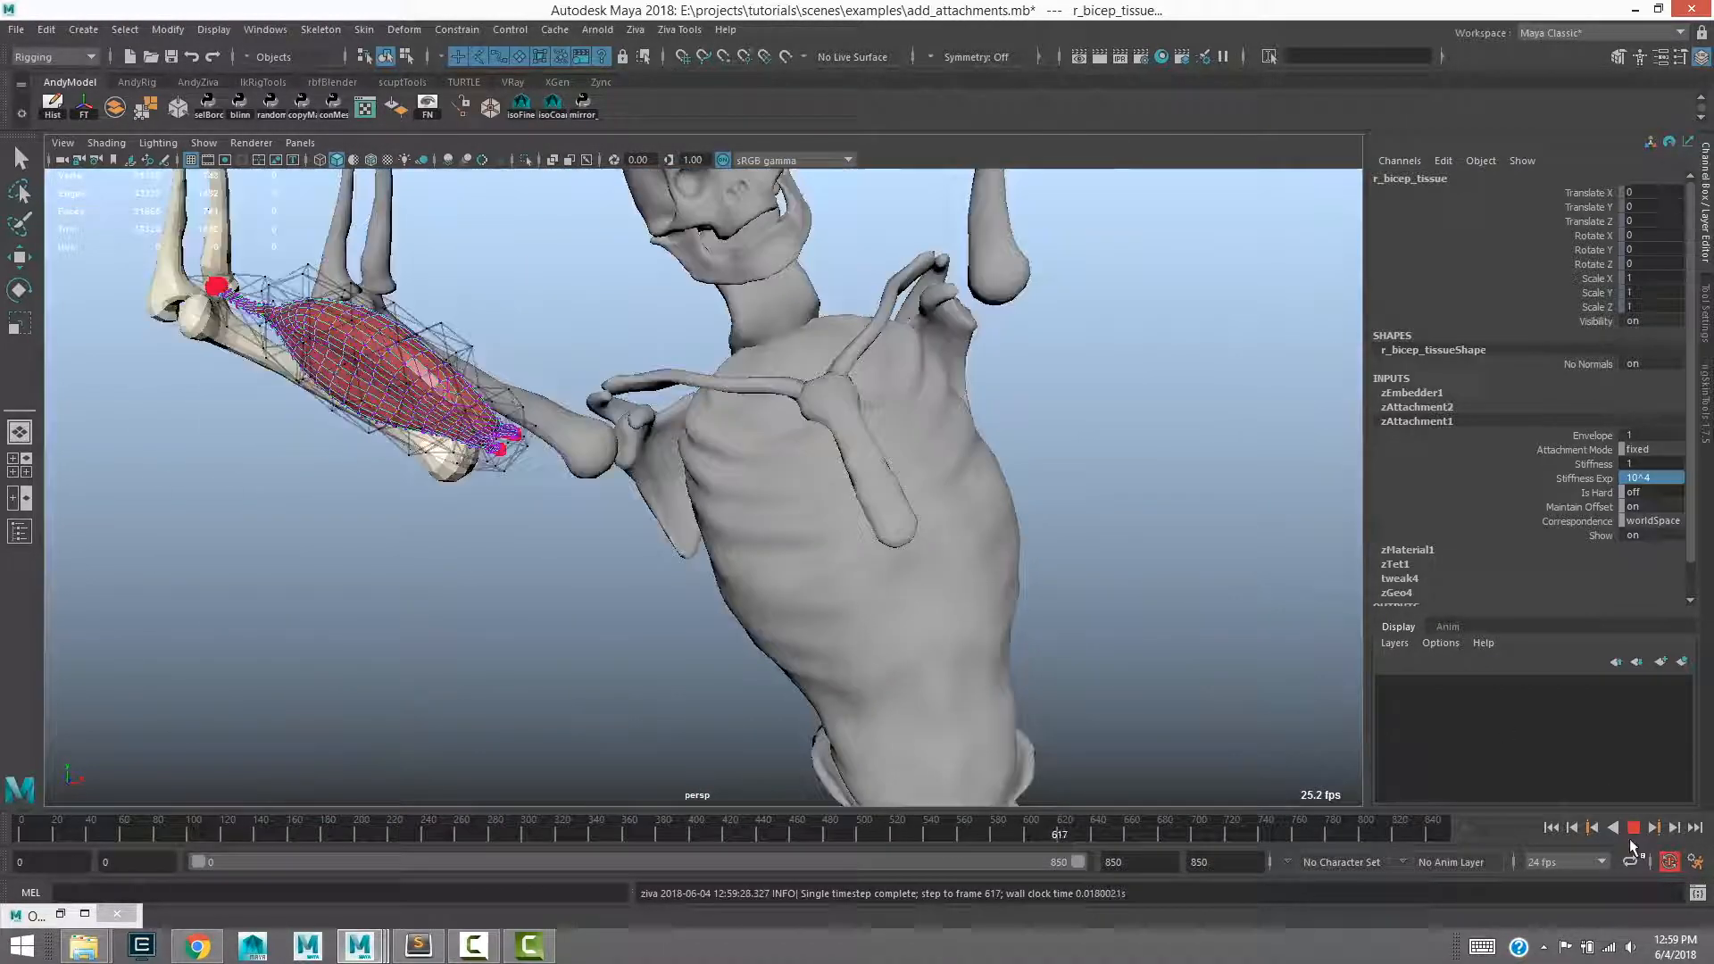
pyautogui.press('Escape')
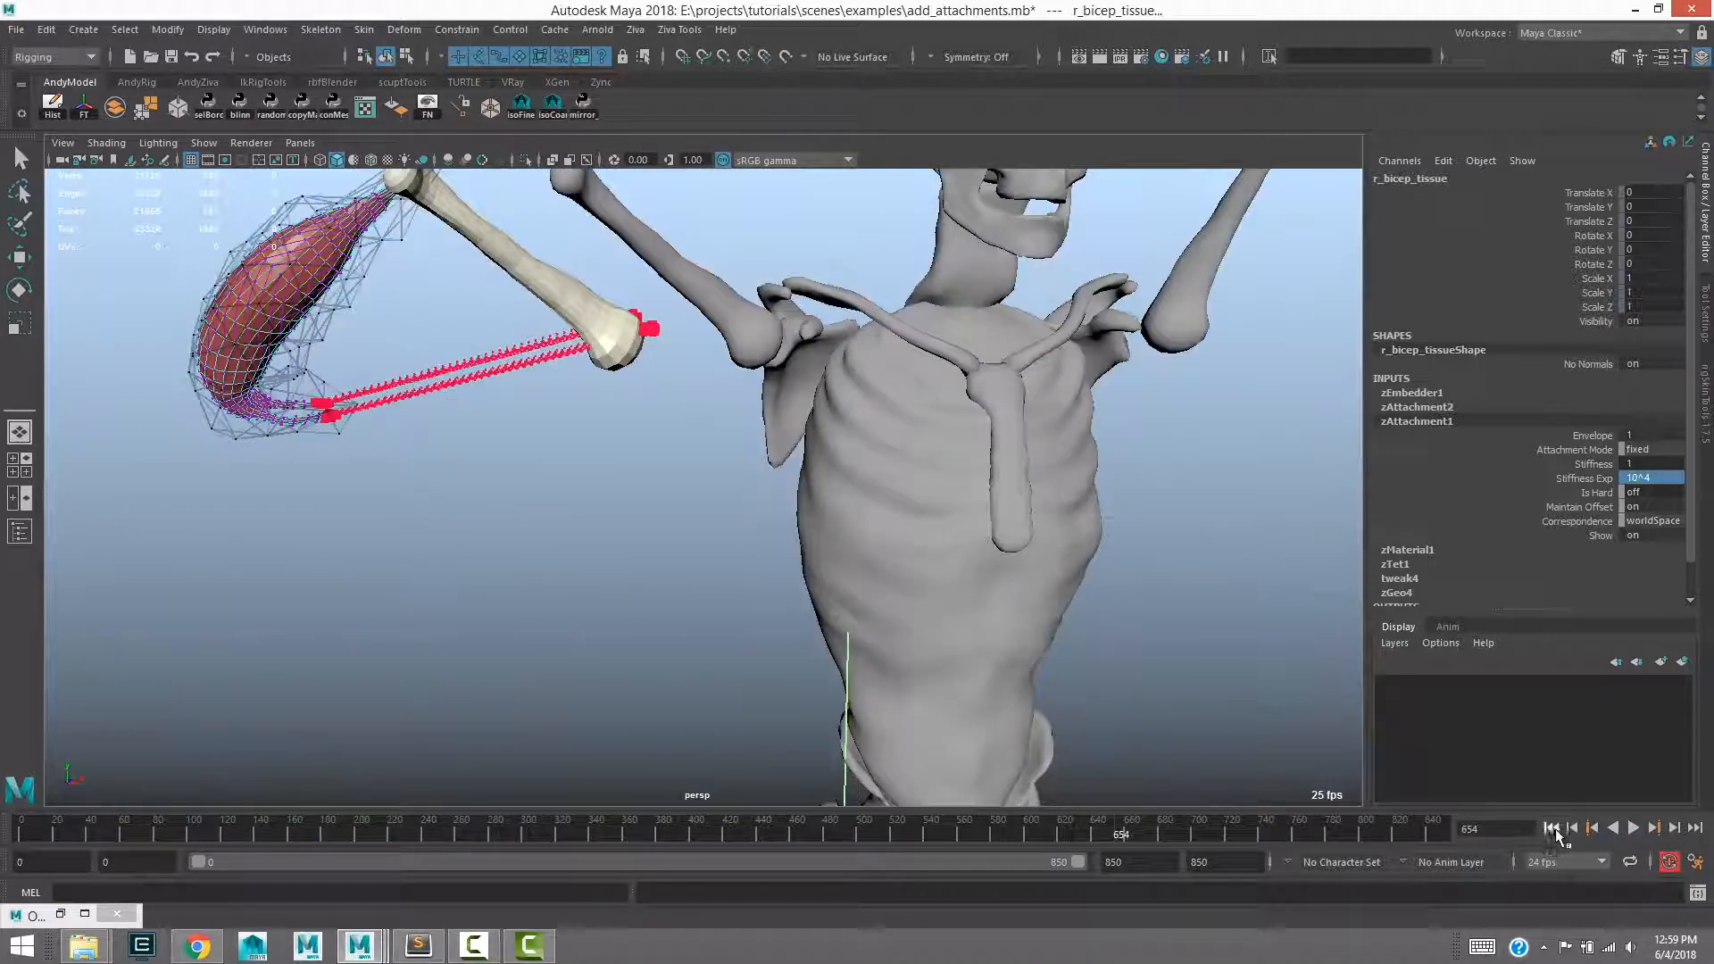
pyautogui.click(1551, 830)
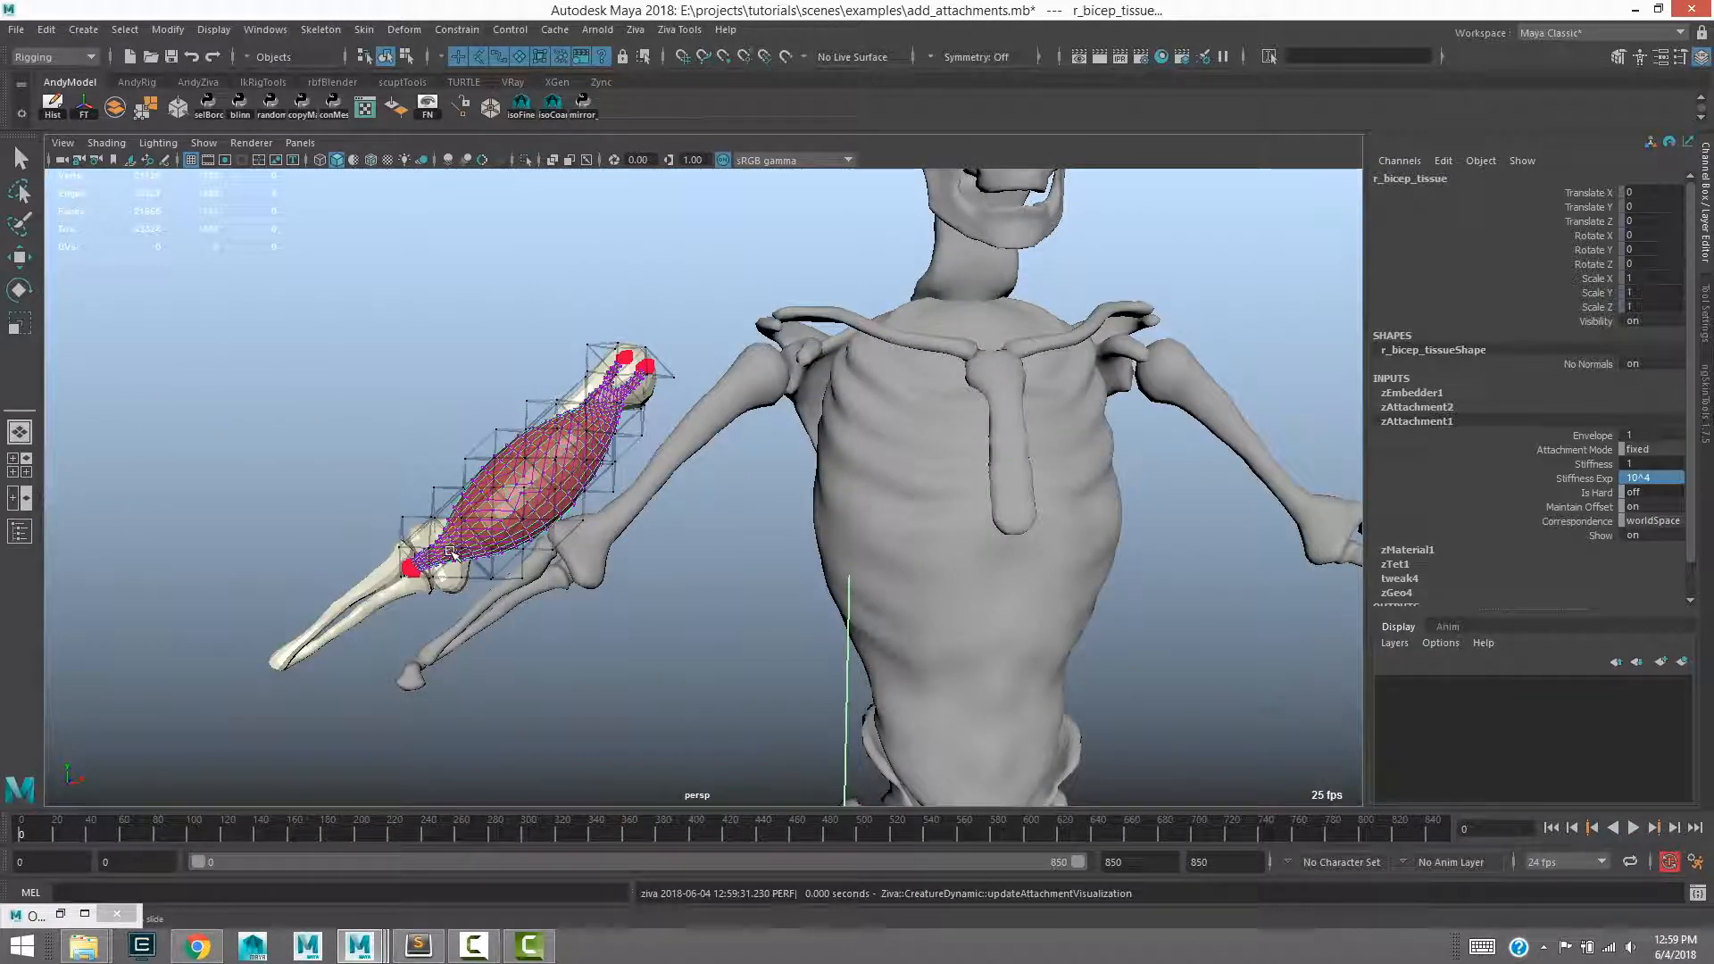
# Step: Restore the Stiffness Exp of zAttachment1 to 10^8
pyautogui.click(1659, 478)
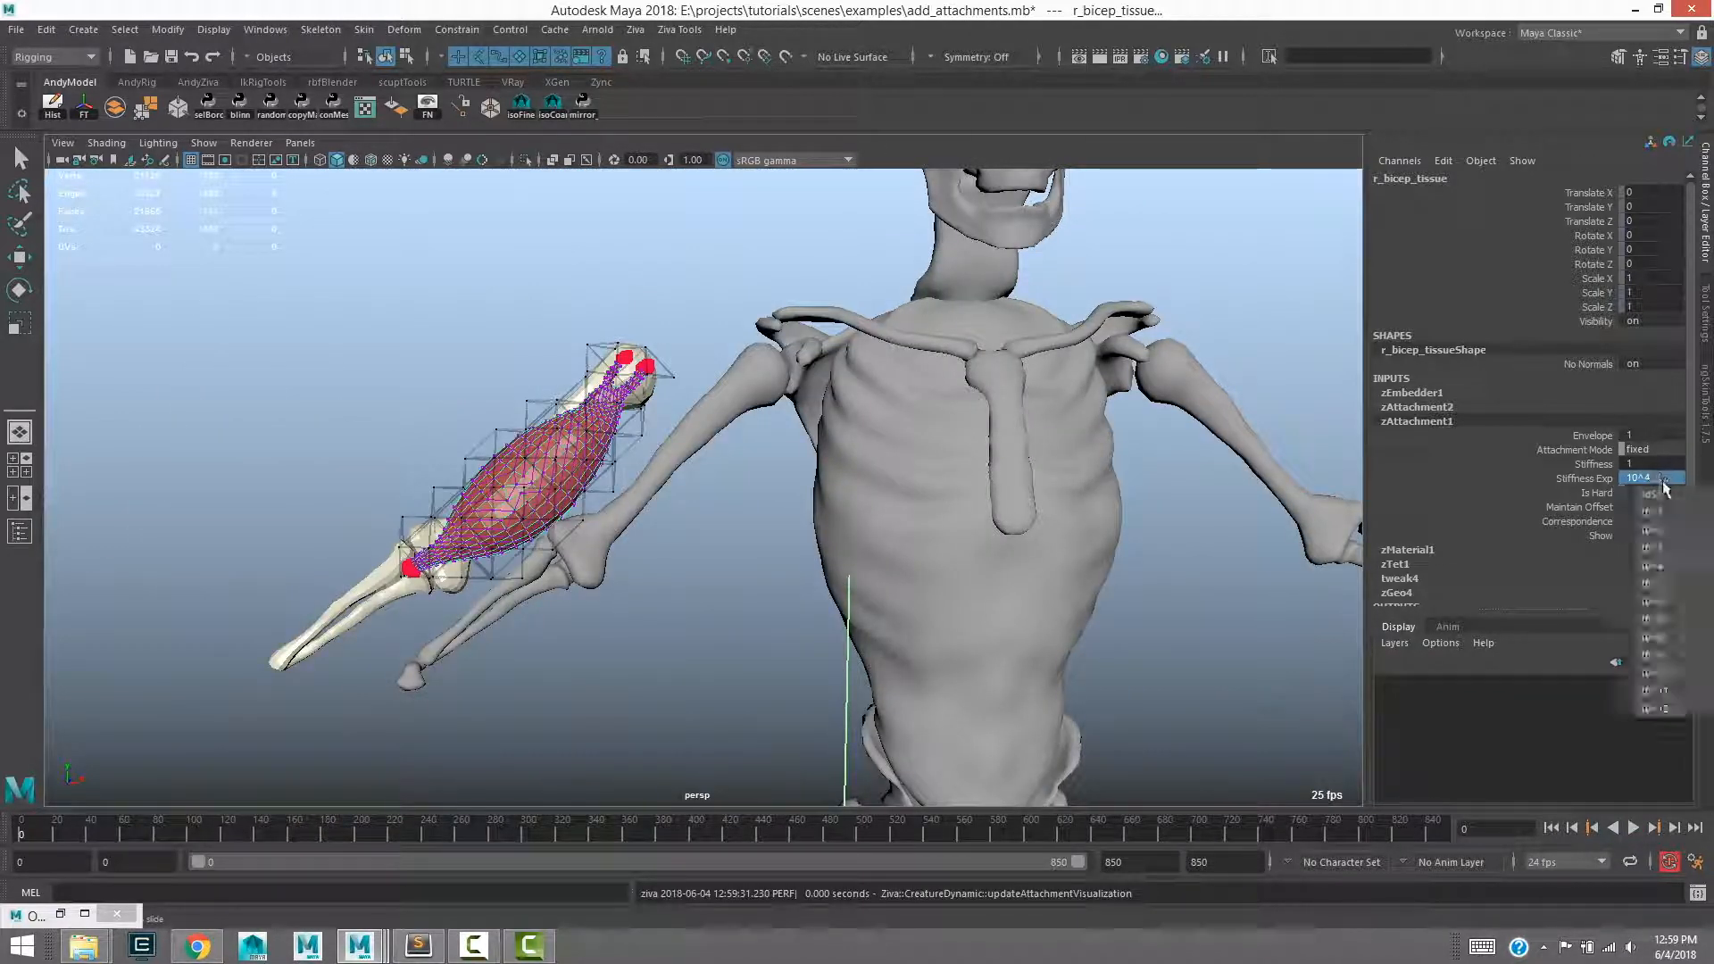
pyautogui.click(1672, 639)
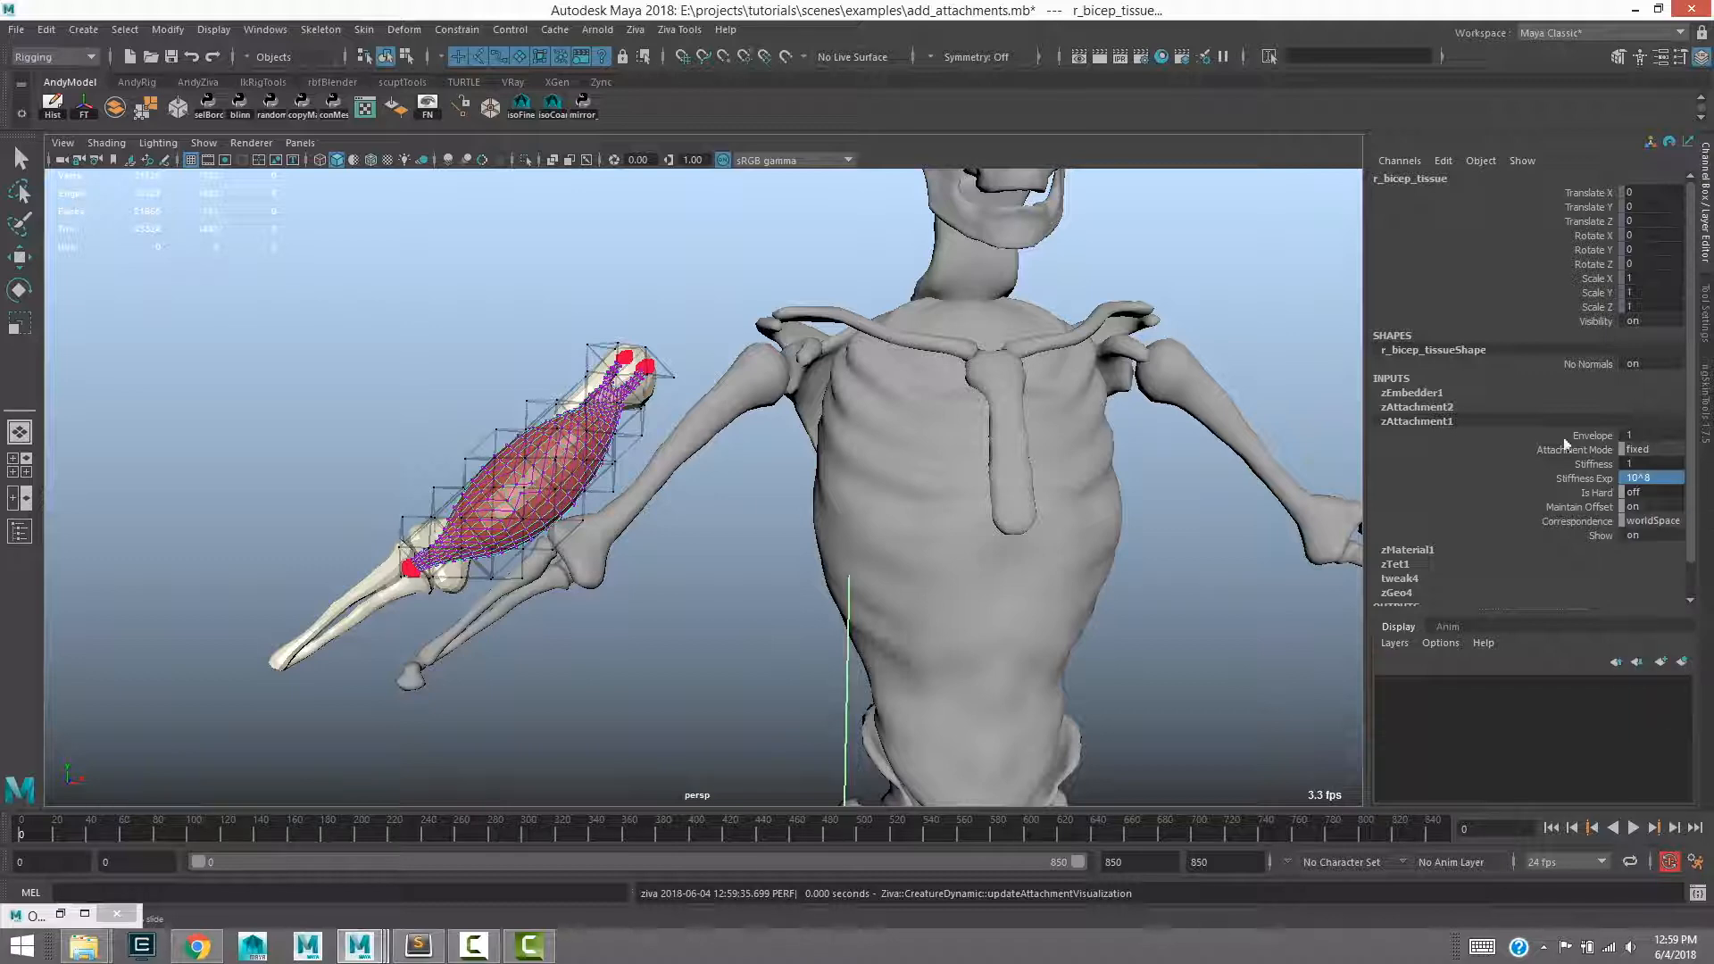
# Step: Start painting the zAttachment1 weights on the bicep tissue, with the two upper tendons in close view
pyautogui.press('f')
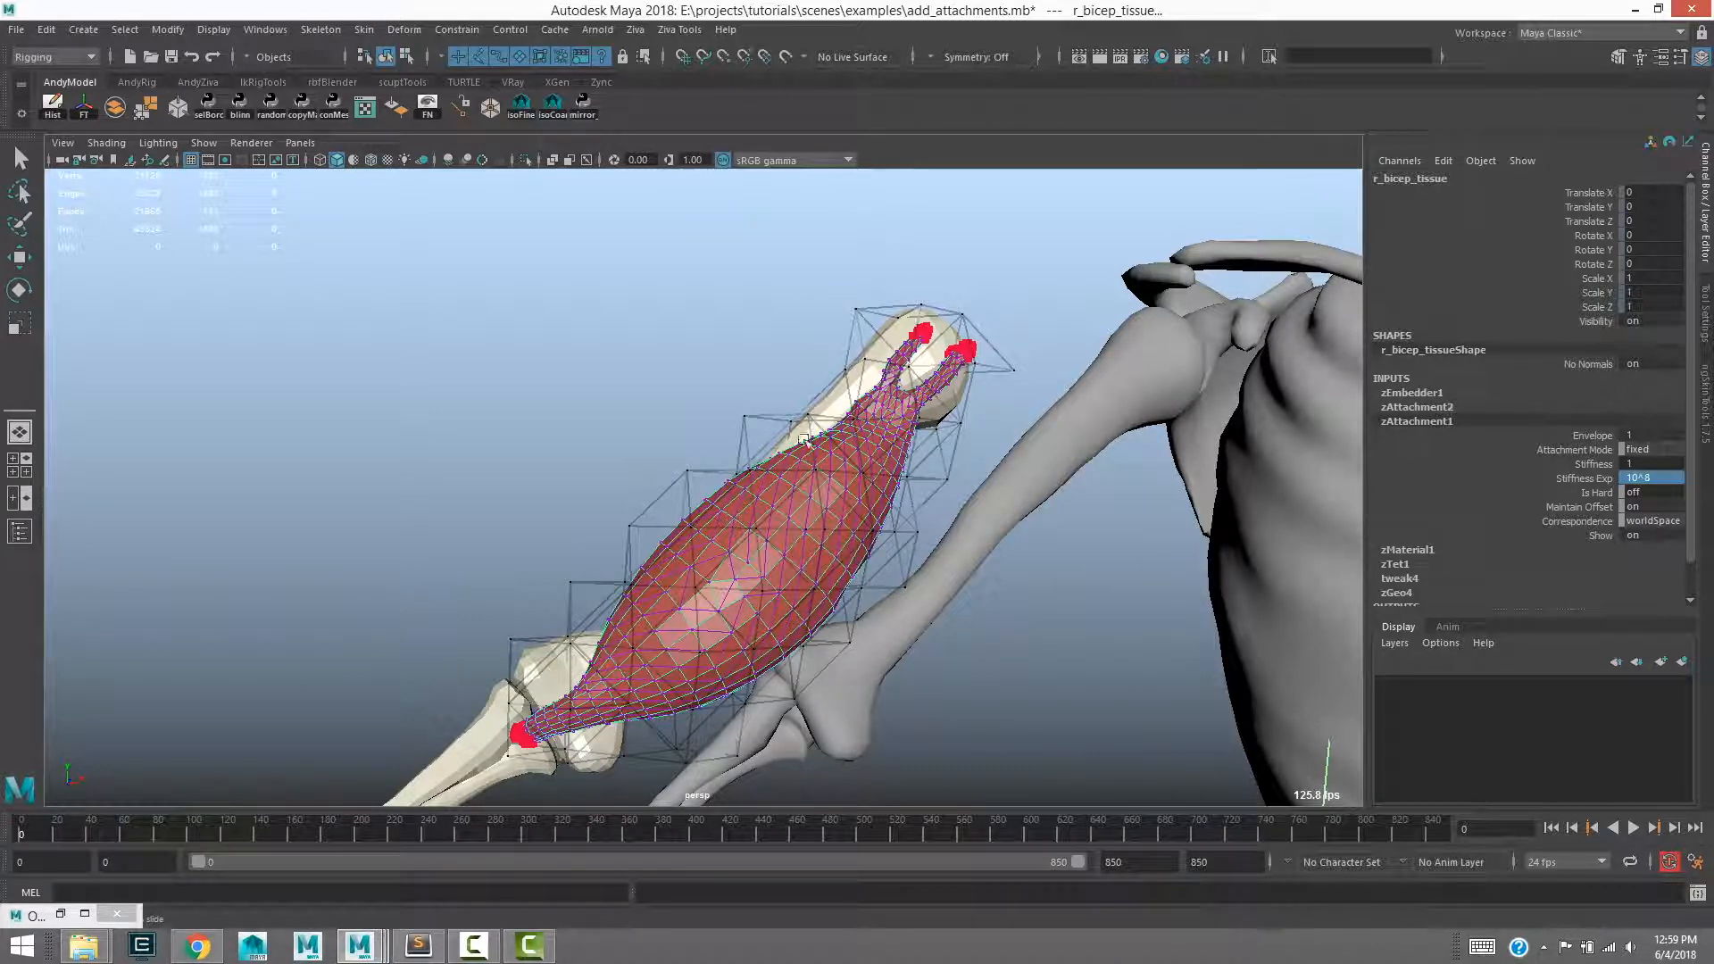
pyautogui.keyDown('alt'); pyautogui.moveTo(898, 328); pyautogui.dragTo(806, 402, button='middle'); pyautogui.keyUp('alt')
pyautogui.keyDown('alt'); pyautogui.moveTo(806, 402); pyautogui.dragTo(975, 634, button='right'); pyautogui.keyUp('alt')
pyautogui.keyDown('alt'); pyautogui.moveTo(976, 635); pyautogui.dragTo(813, 285); pyautogui.keyUp('alt')
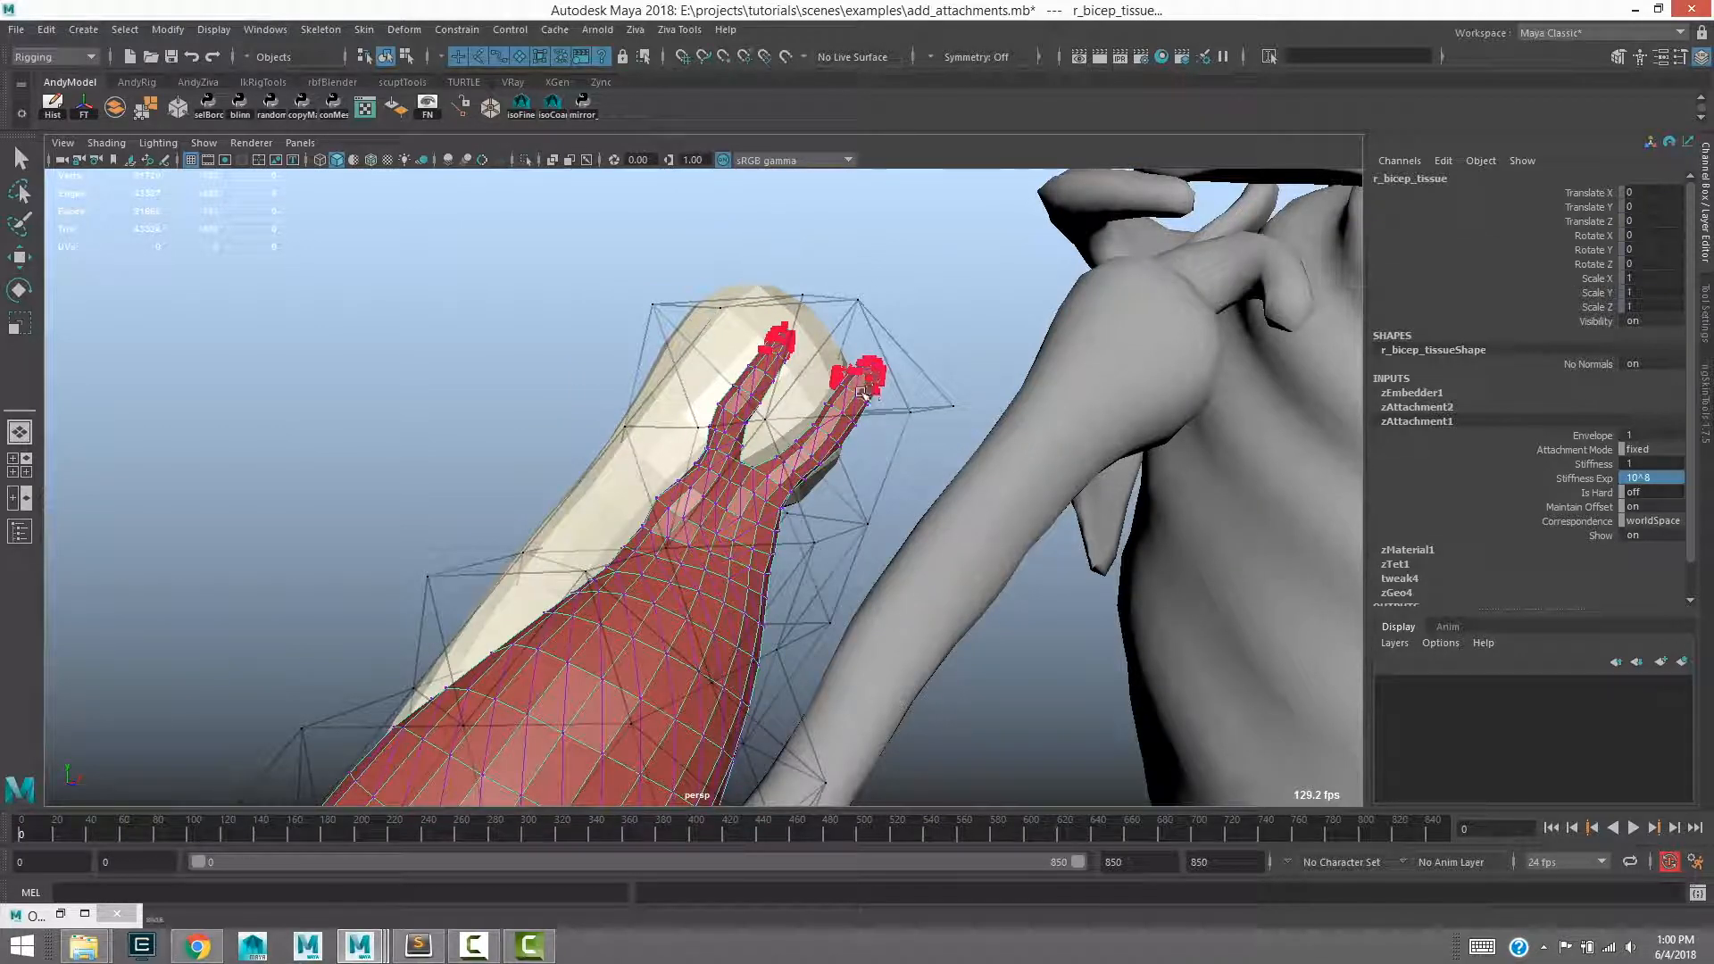
pyautogui.rightClick(761, 378)
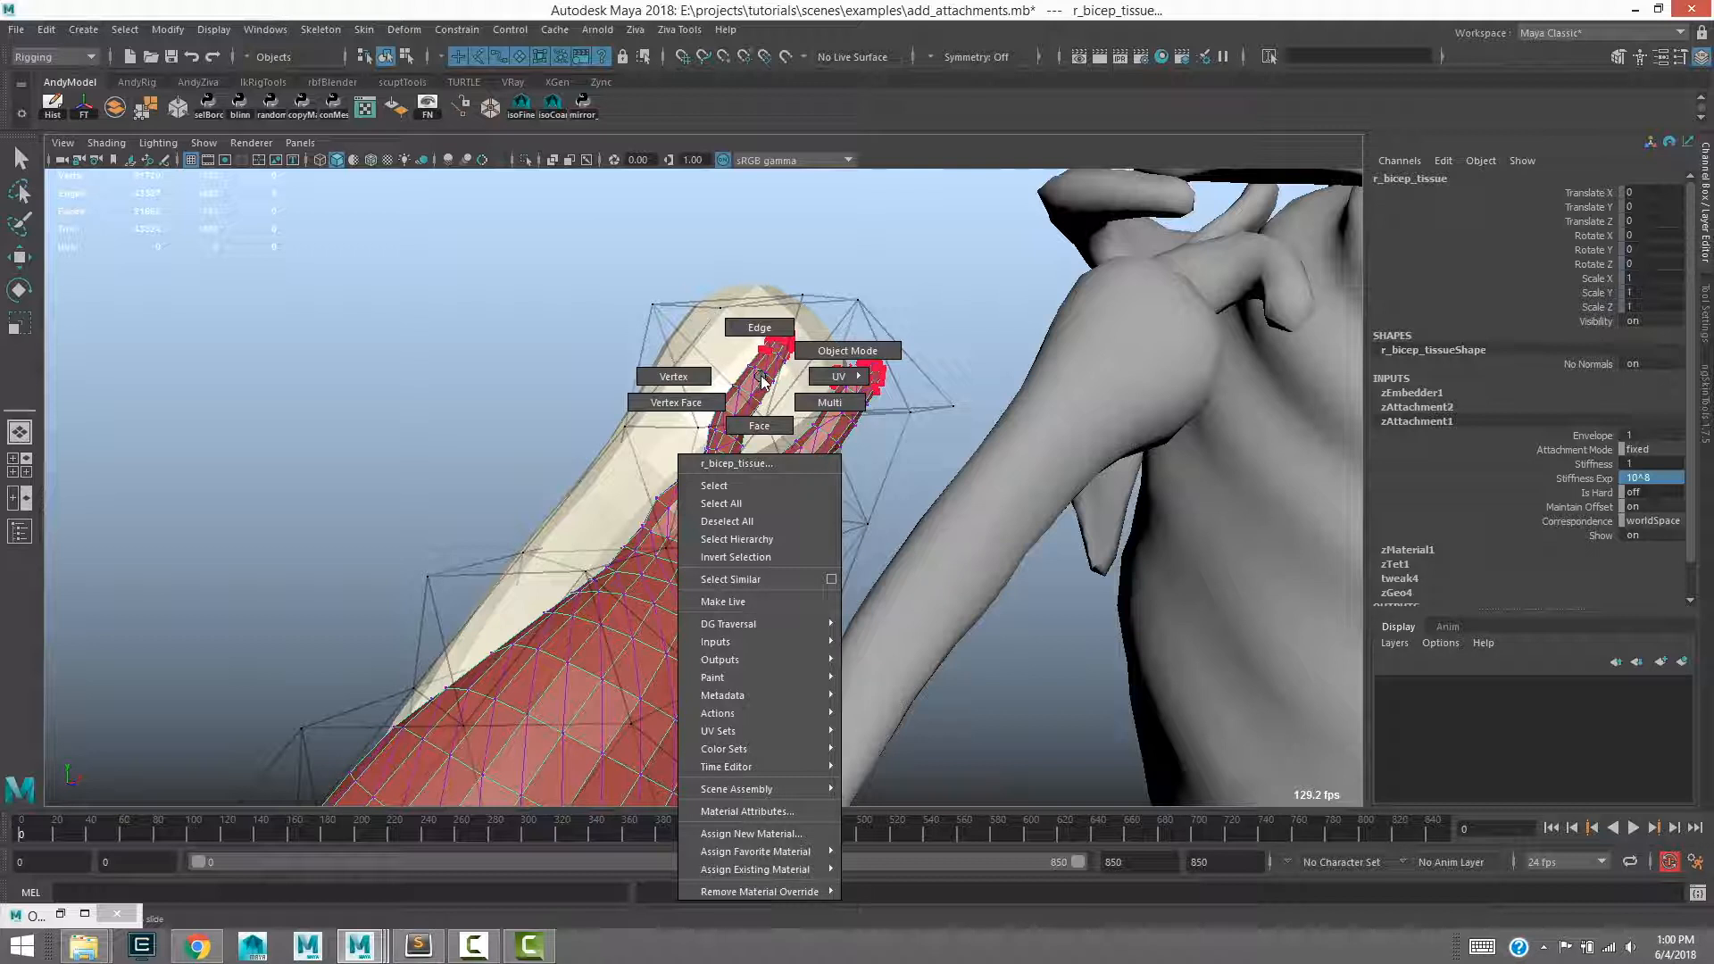
pyautogui.moveTo(783, 683)
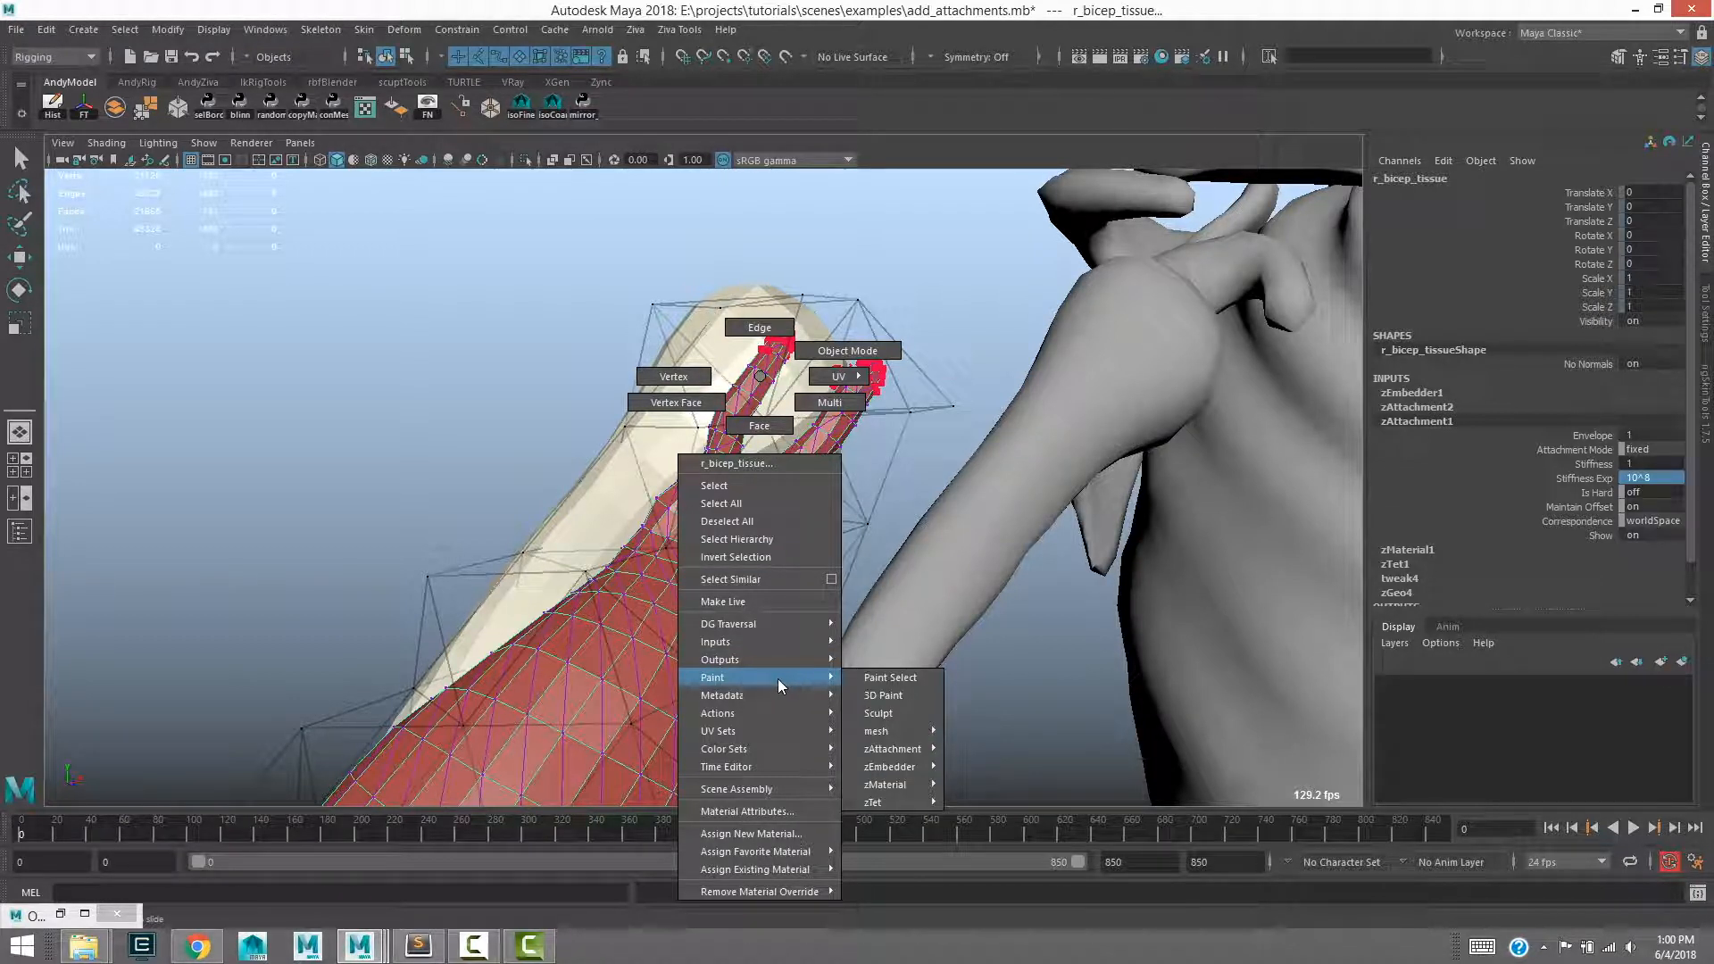
pyautogui.moveTo(899, 756)
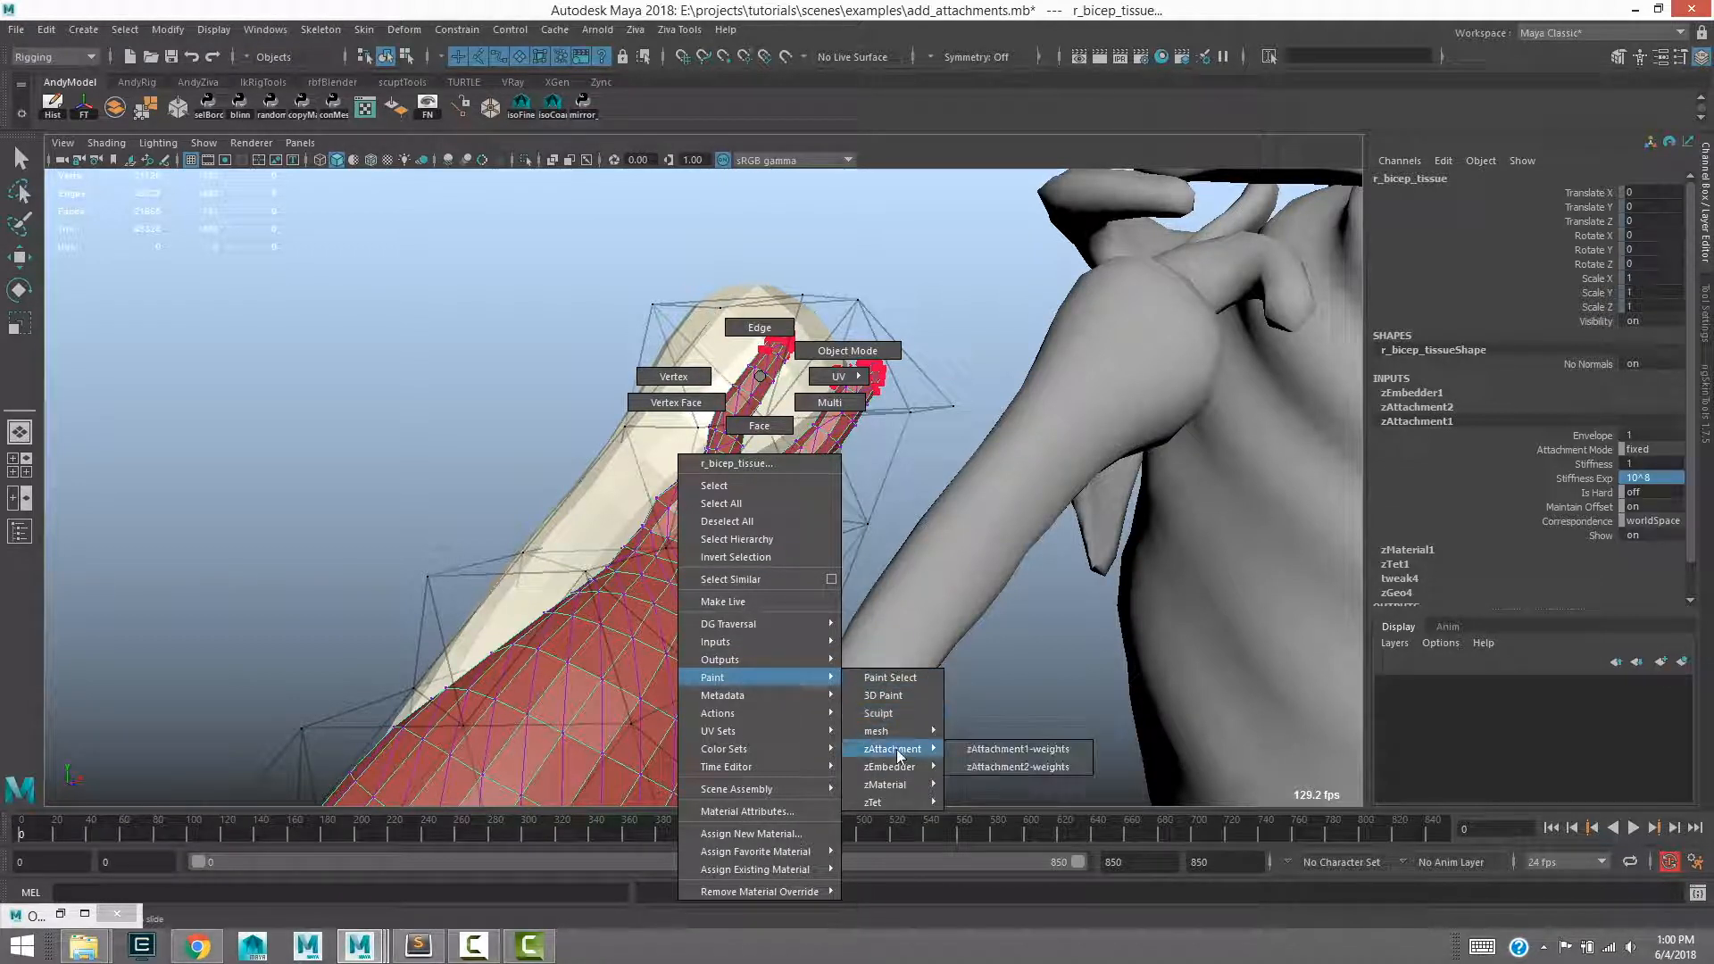
pyautogui.click(989, 751)
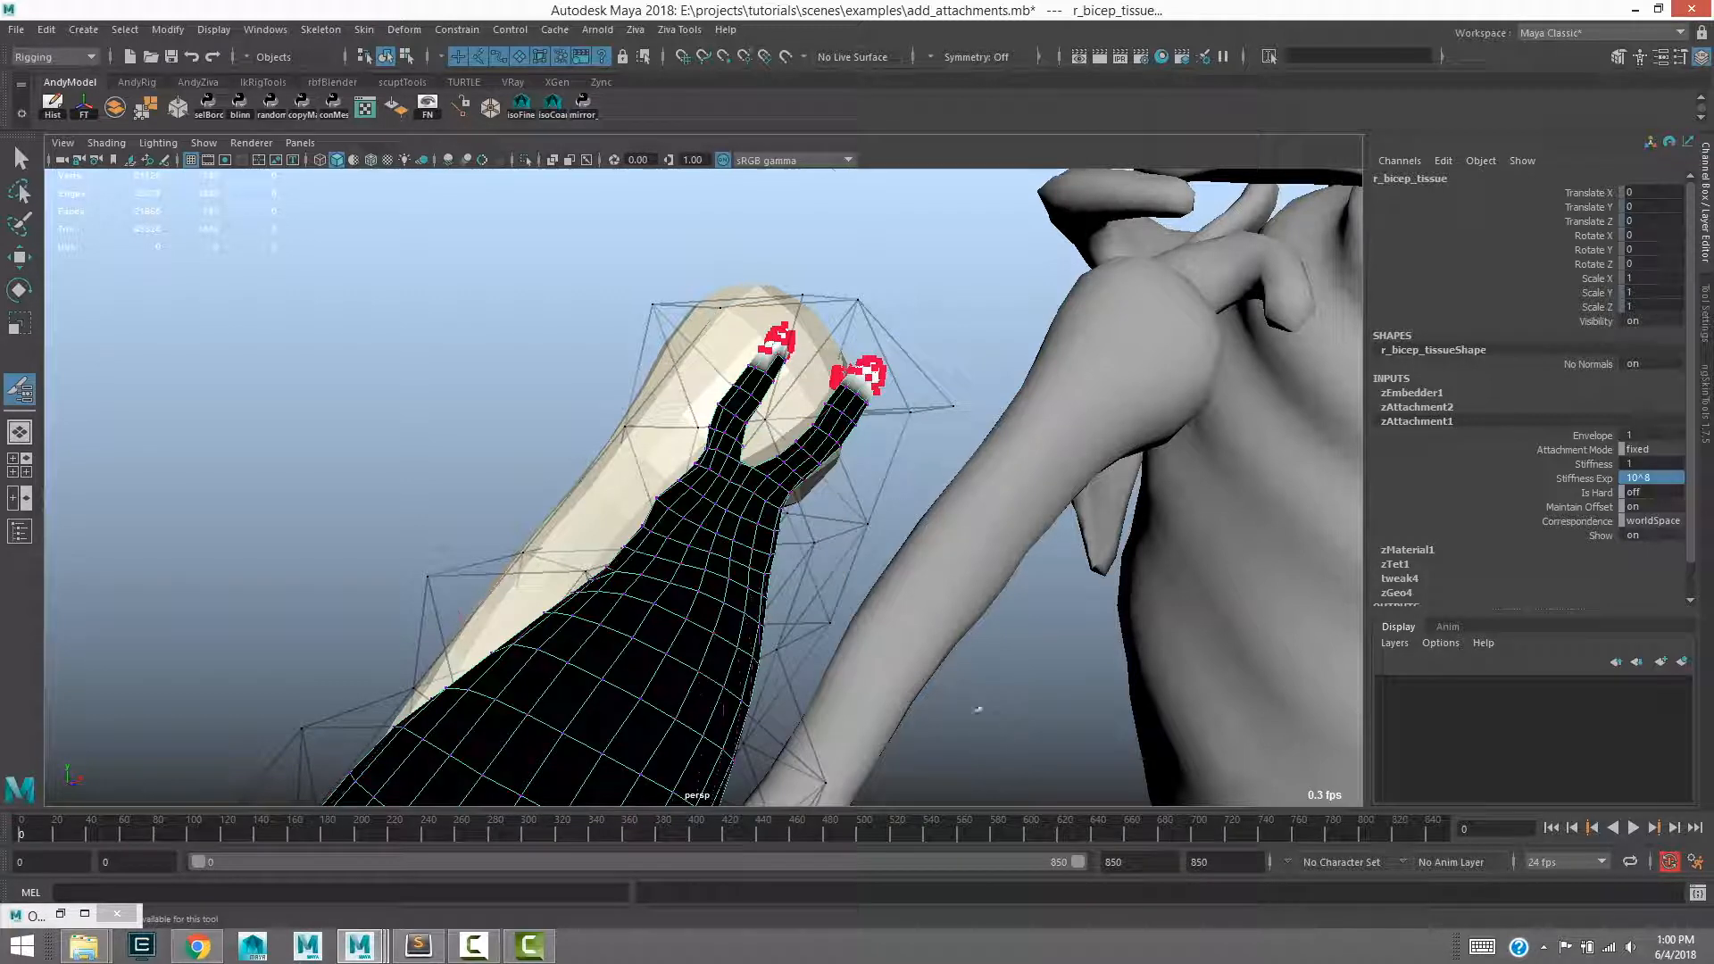
# Step: Show the Paint Attributes Tool settings and set the paint value to 1 for the zAttachment1 weights
pyautogui.moveTo(754, 527); pyautogui.dragTo(727, 519)
pyautogui.scroll(8, 757, 444)
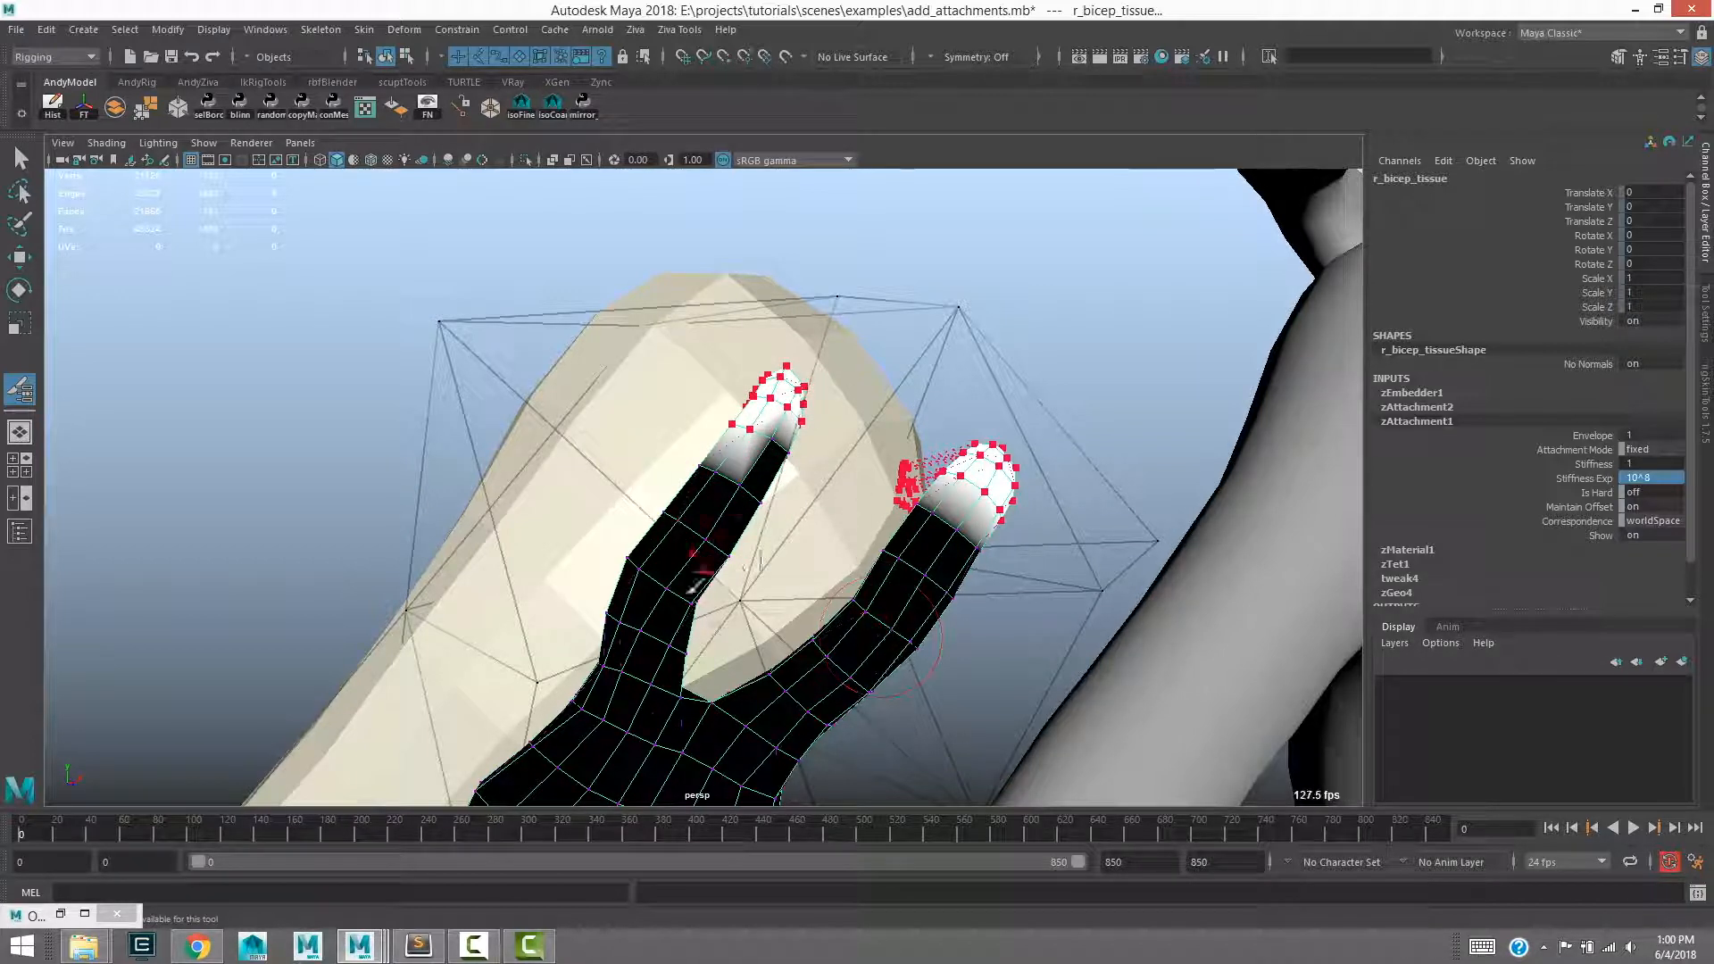
pyautogui.keyDown('alt'); pyautogui.moveTo(670, 652); pyautogui.dragTo(683, 558, button='middle'); pyautogui.keyUp('alt')
pyautogui.scroll(-4, 682, 559)
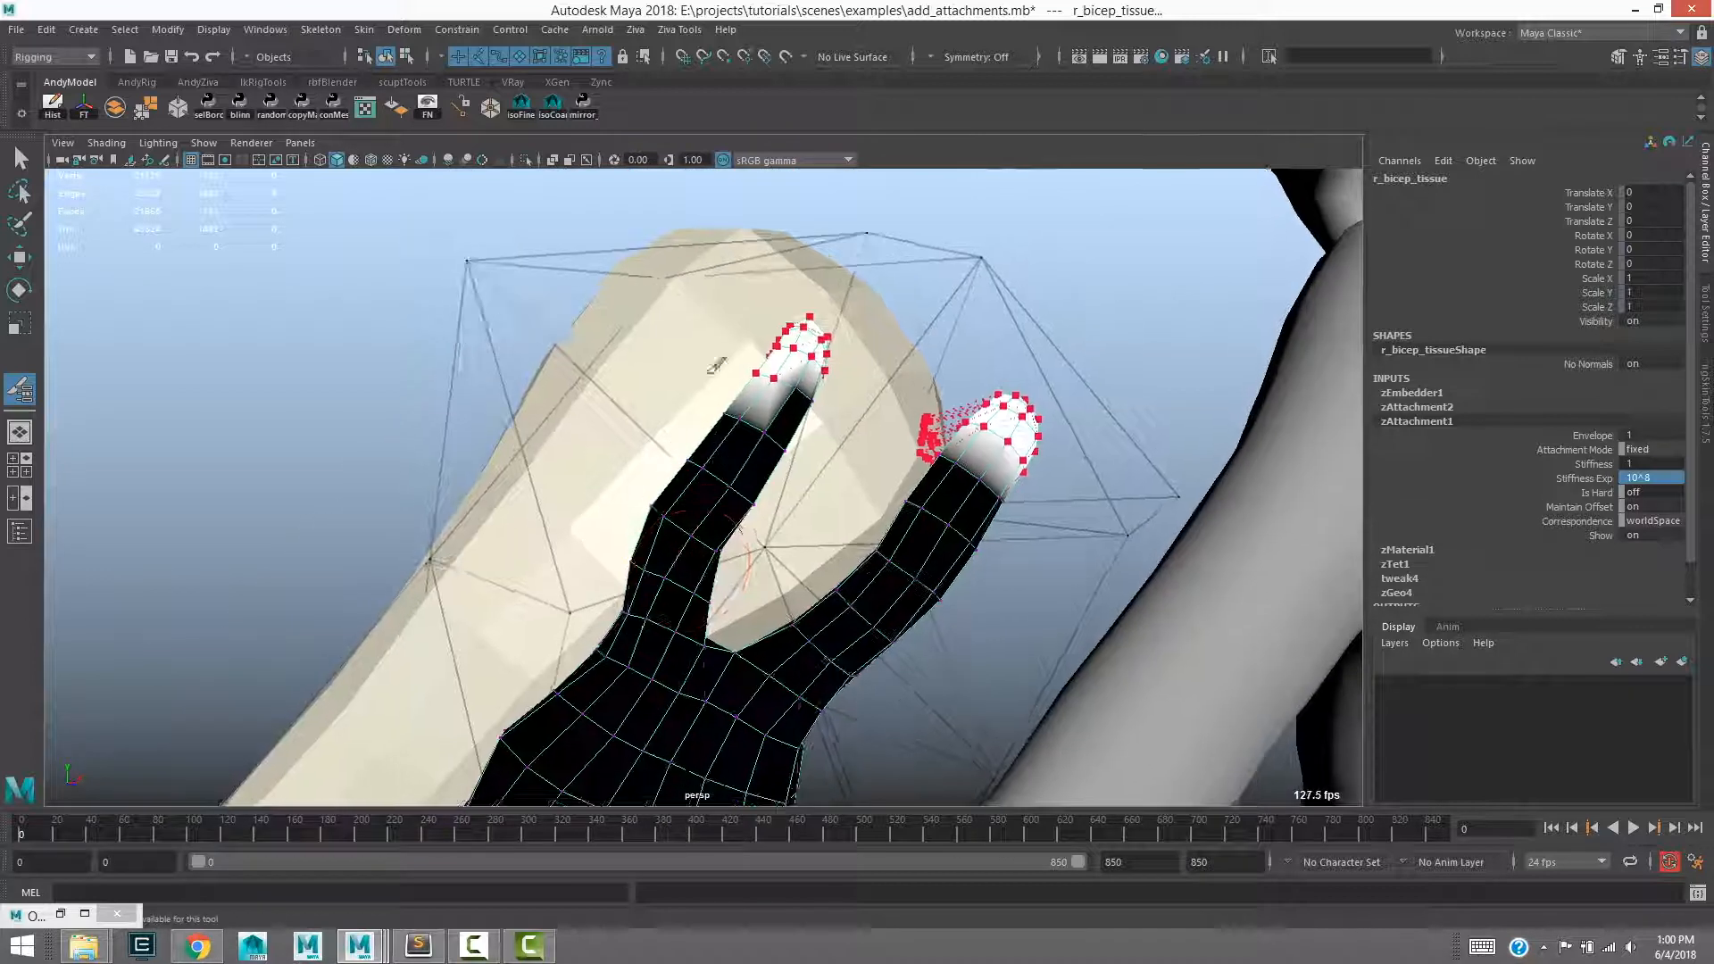
pyautogui.doubleClick(20, 389)
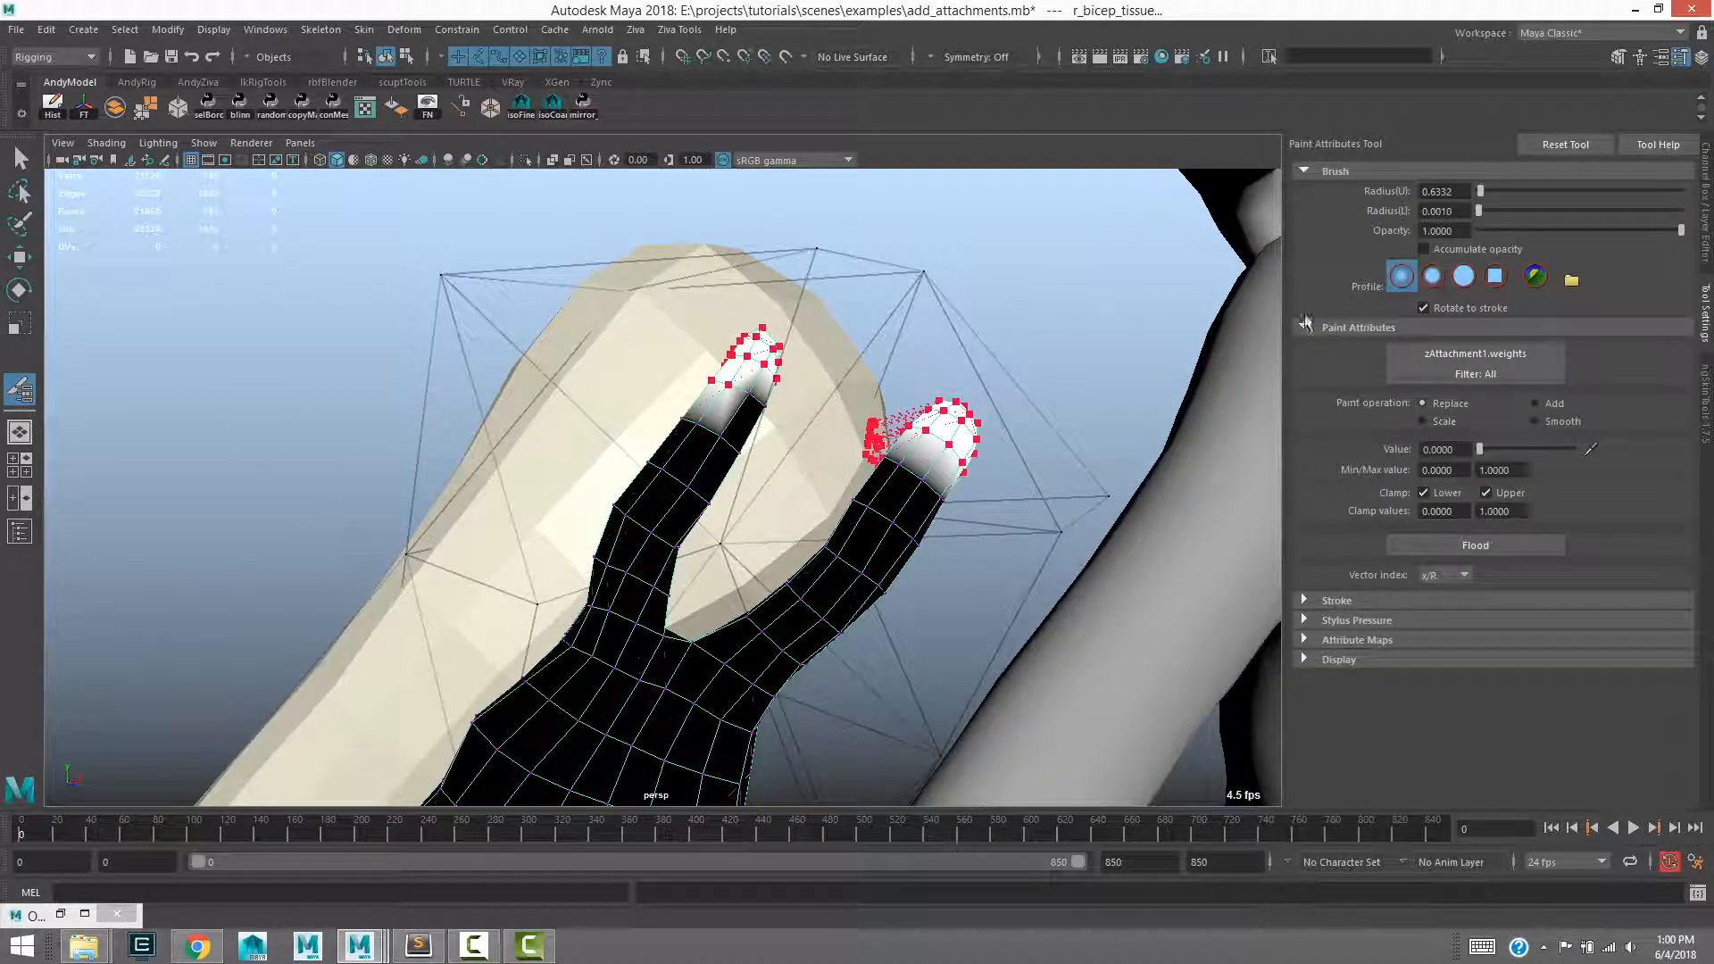
pyautogui.moveTo(1493, 451); pyautogui.dragTo(1616, 436)
# Step: Paint the zAttachment1 weights down along both upper bicep tendons to extend the attachment area
pyautogui.moveTo(701, 459)
pyautogui.keyDown('alt'); pyautogui.mouseDown()
pyautogui.moveTo(725, 415)
pyautogui.moveTo(716, 431)
pyautogui.mouseUp(); pyautogui.keyUp('alt')
pyautogui.moveTo(716, 431)
pyautogui.keyDown('alt'); pyautogui.mouseDown()
pyautogui.moveTo(766, 394)
pyautogui.moveTo(770, 353)
pyautogui.moveTo(875, 446)
pyautogui.mouseUp(); pyautogui.keyUp('alt')
pyautogui.moveTo(625, 393)
pyautogui.mouseDown()
pyautogui.moveTo(644, 563)
pyautogui.moveTo(579, 451)
pyautogui.moveTo(498, 578)
pyautogui.moveTo(543, 418)
pyautogui.moveTo(572, 439)
pyautogui.mouseUp()
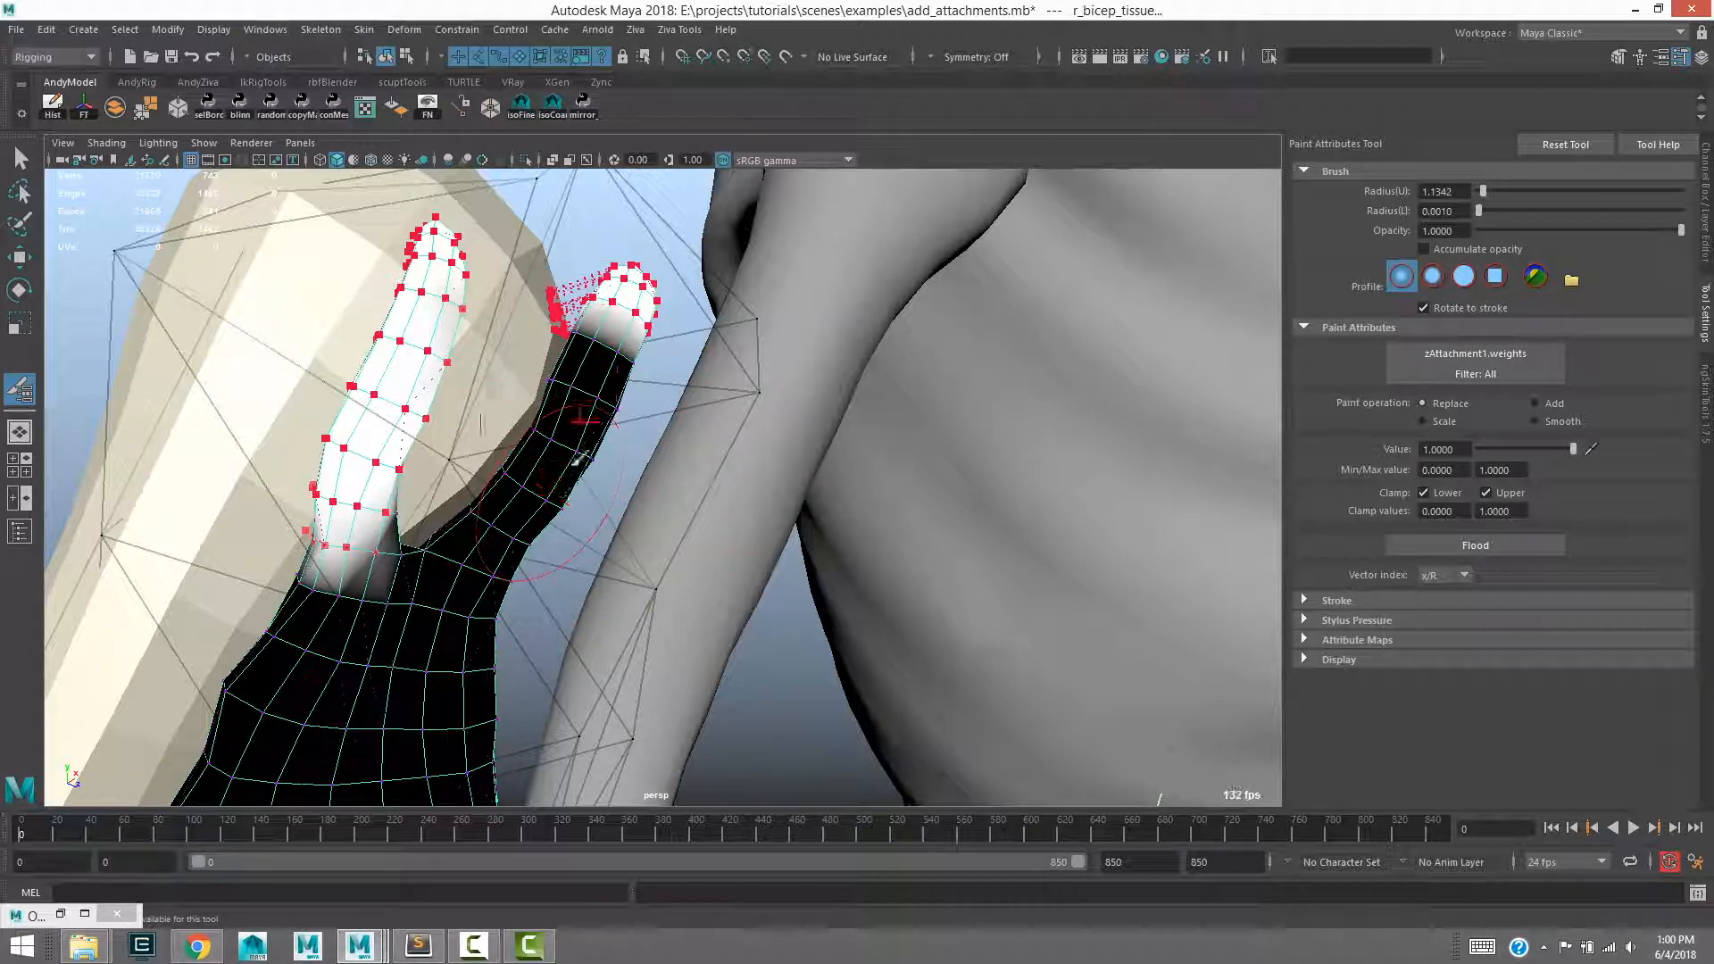
pyautogui.moveTo(542, 444)
pyautogui.mouseDown()
pyautogui.moveTo(594, 371)
pyautogui.moveTo(532, 490)
pyautogui.moveTo(614, 356)
pyautogui.moveTo(601, 379)
pyautogui.mouseUp()
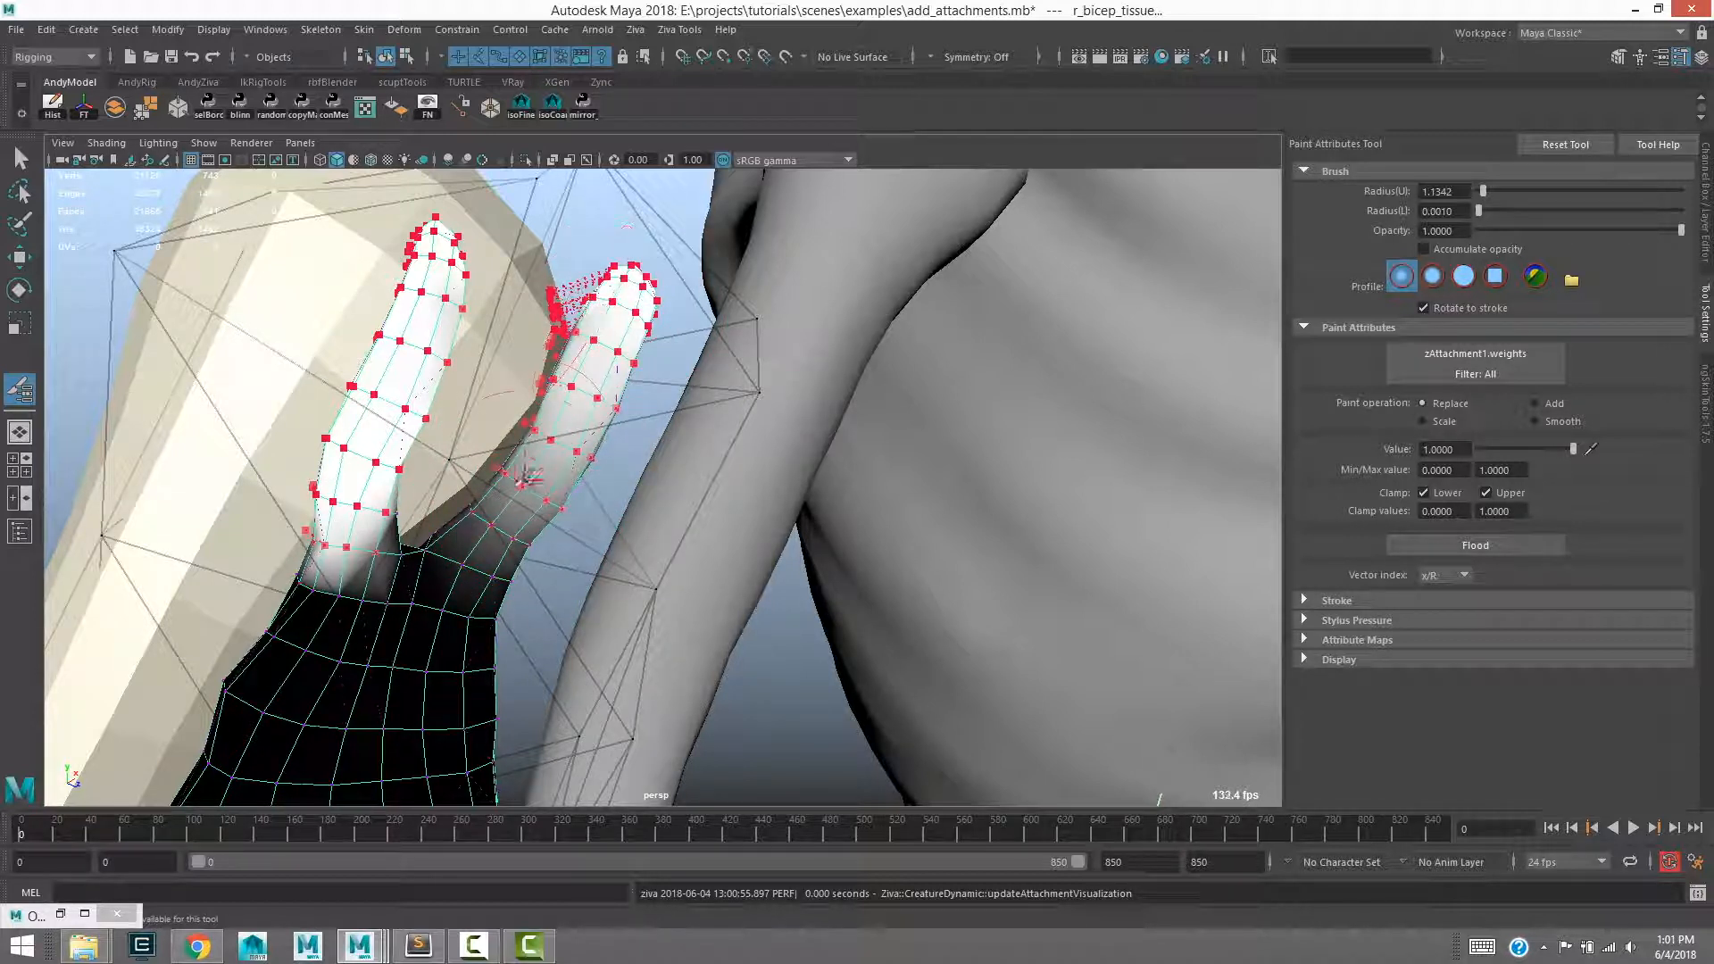
# Step: Leave weight painting, reselect the bicep tissue and inspect the painted attachment area on the humerus
pyautogui.keyDown('alt'); pyautogui.moveTo(515, 485); pyautogui.dragTo(384, 375, button='right'); pyautogui.keyUp('alt')
pyautogui.press('q')
pyautogui.click(260, 298)
pyautogui.click(518, 571)
pyautogui.click(615, 412)
pyautogui.keyDown('alt'); pyautogui.moveTo(613, 527); pyautogui.dragTo(500, 433); pyautogui.keyUp('alt')
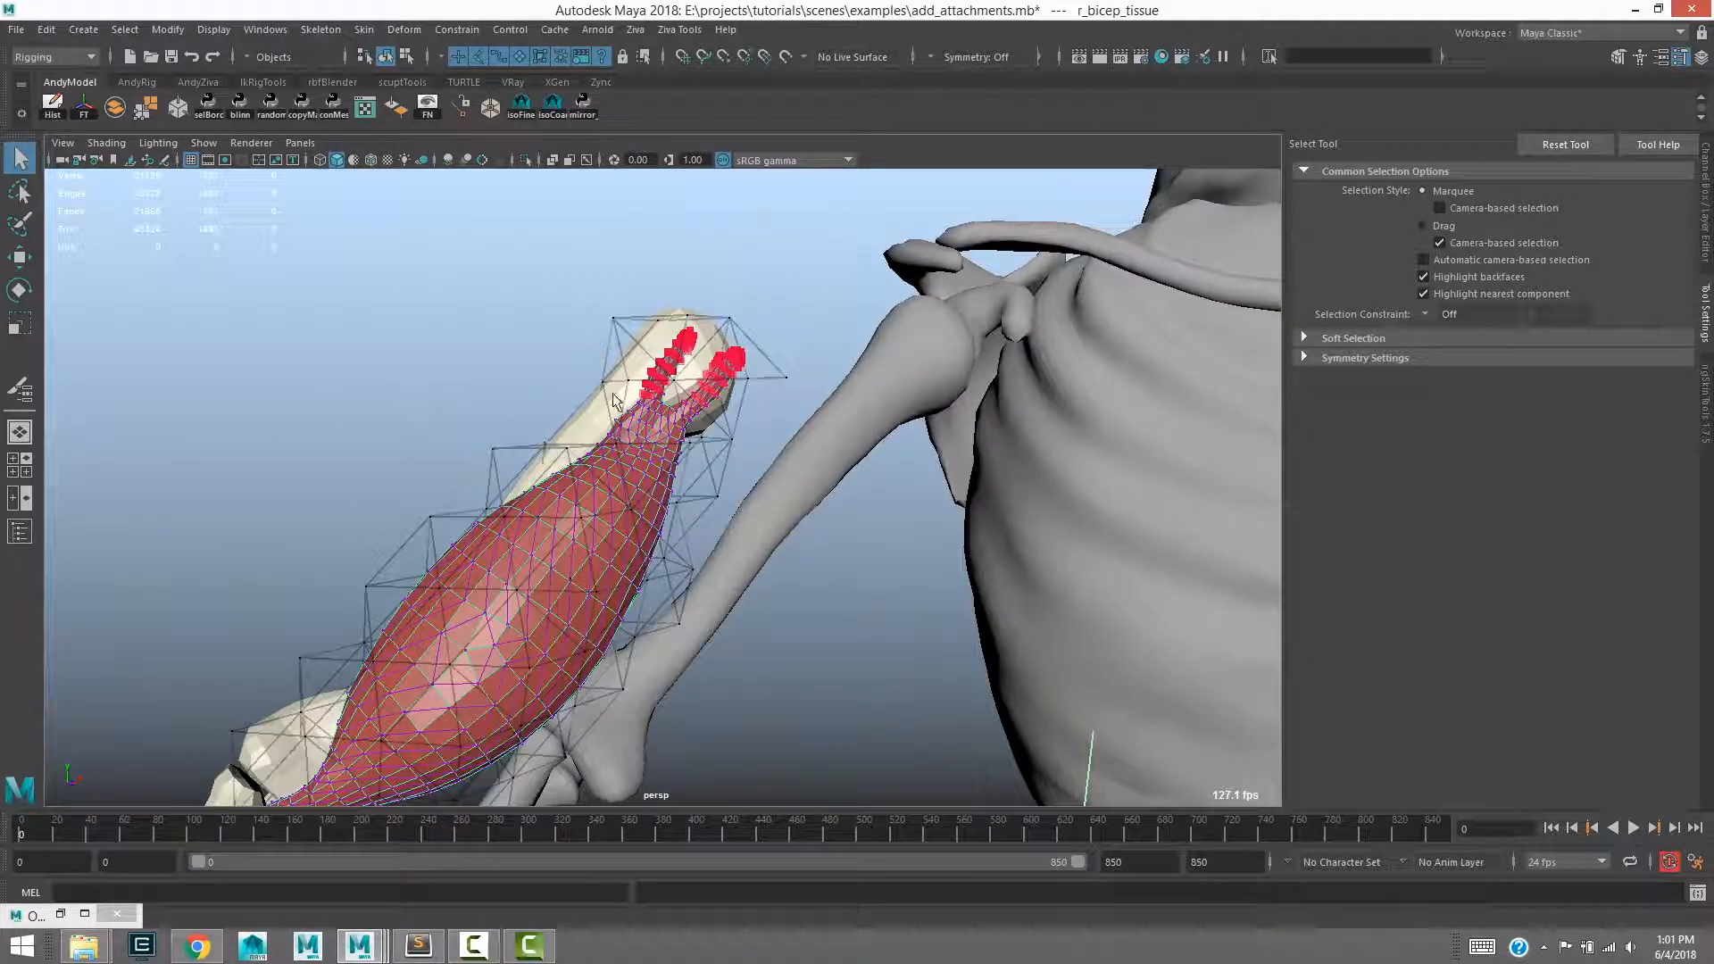
pyautogui.keyDown('alt'); pyautogui.moveTo(525, 404); pyautogui.dragTo(665, 396); pyautogui.keyUp('alt')
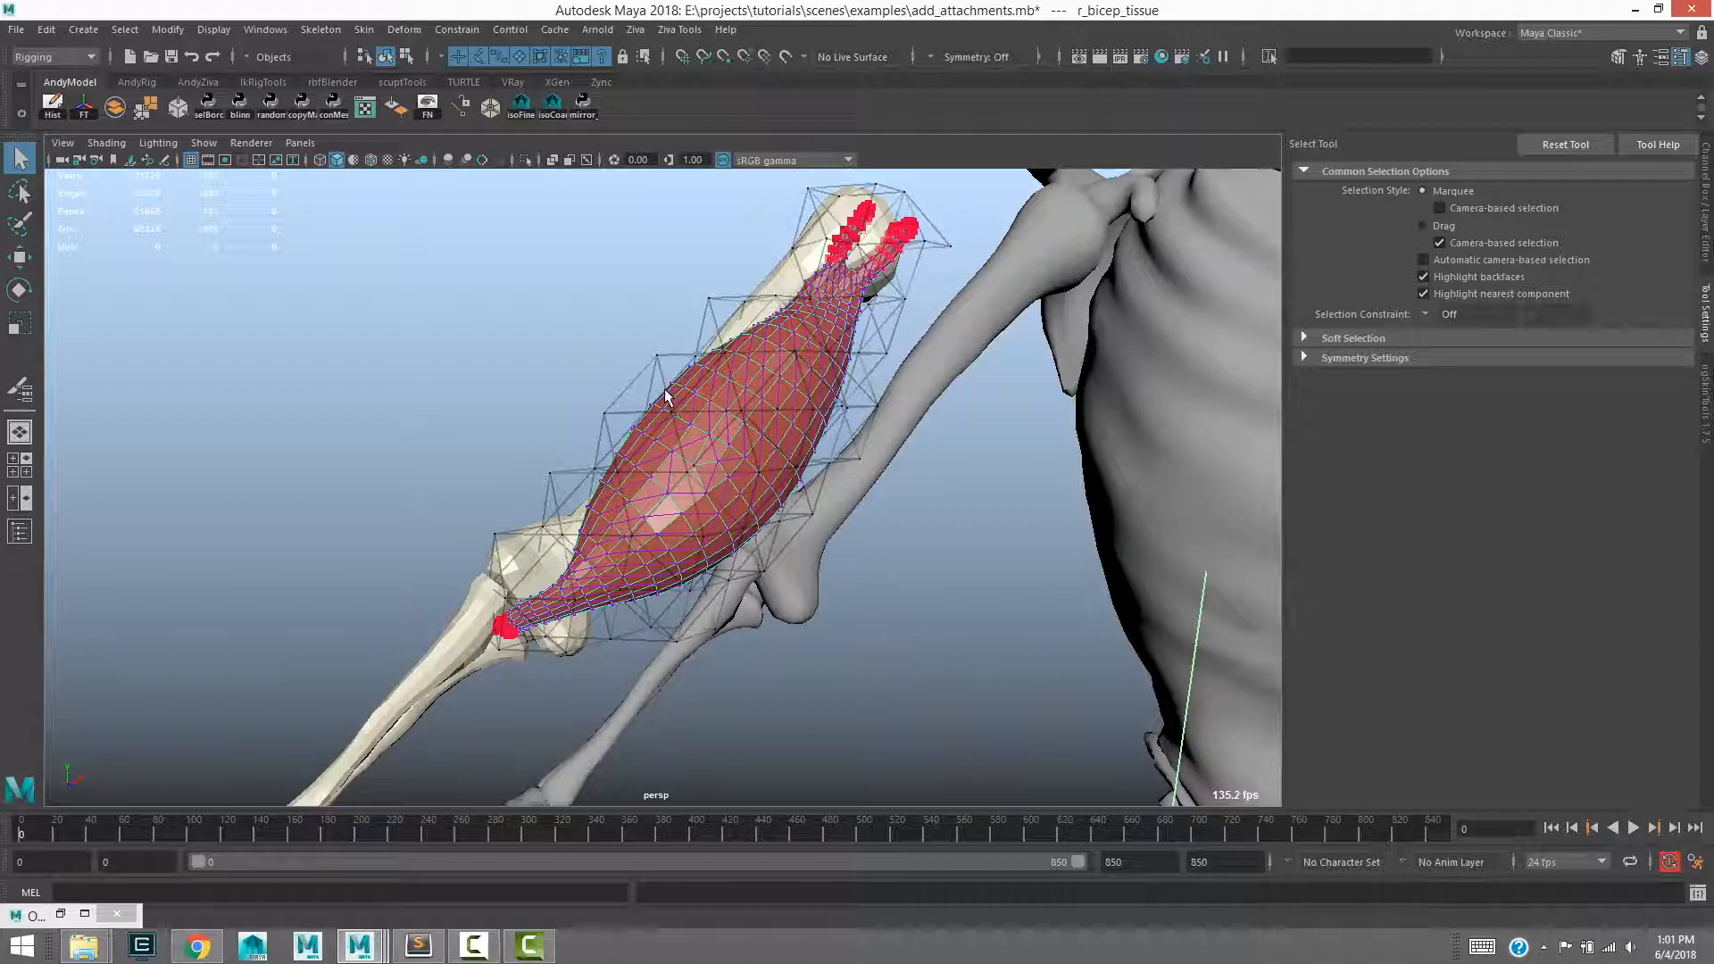